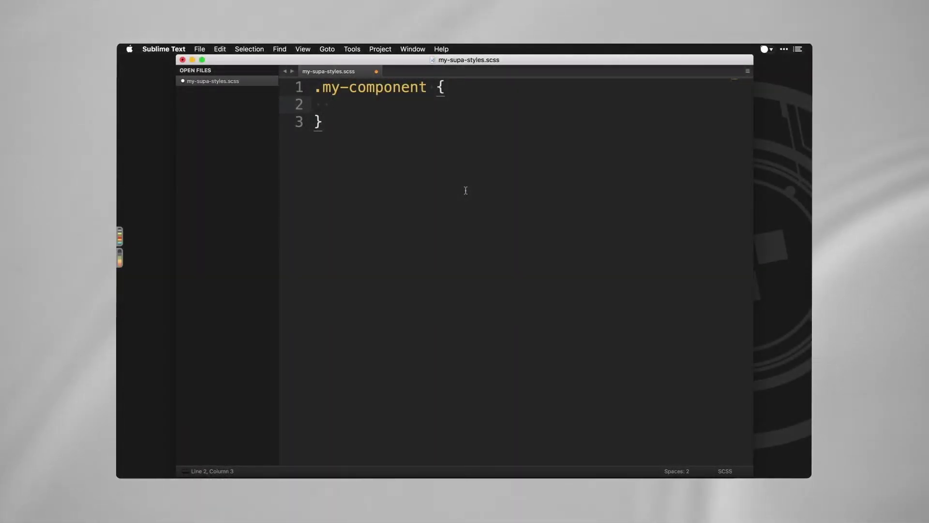
Step: Add a background-color declaration to the .my-component rule and clear its default color value
type("bgc")
key("Tab")
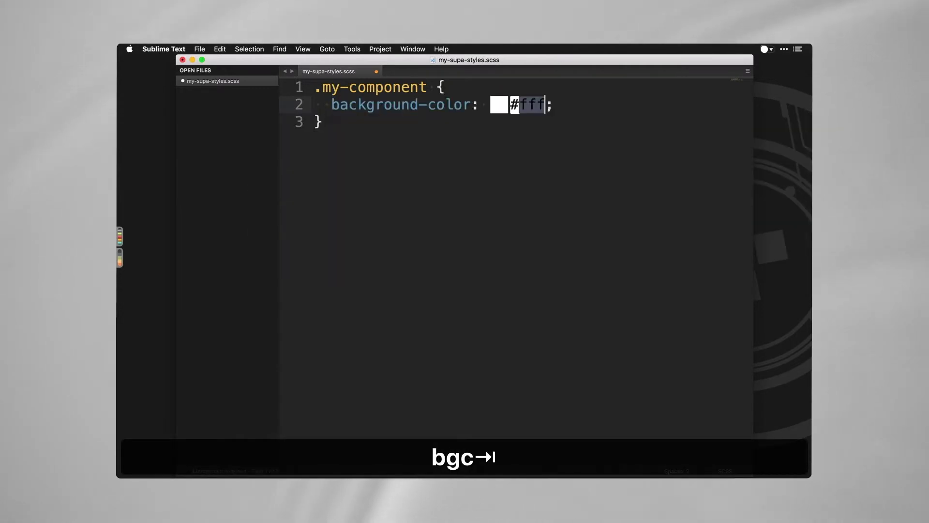
key("BackSpace")
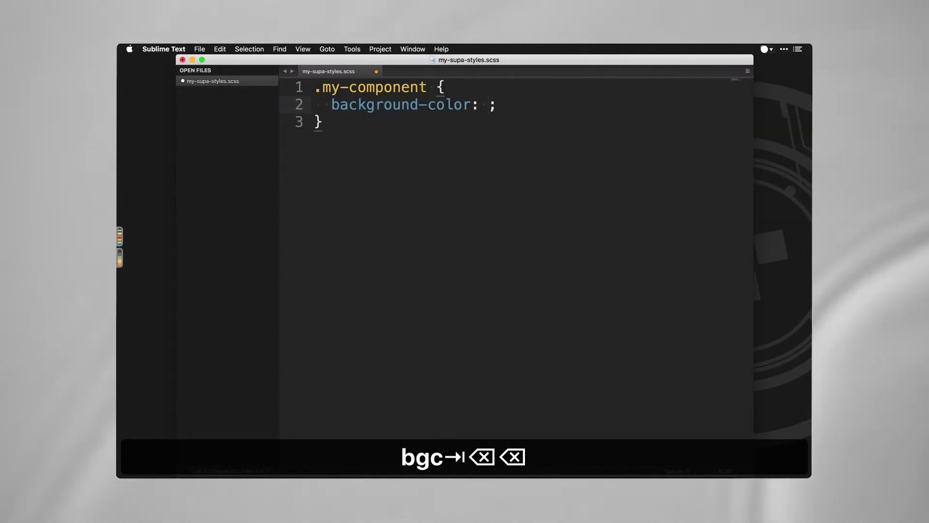
type("#")
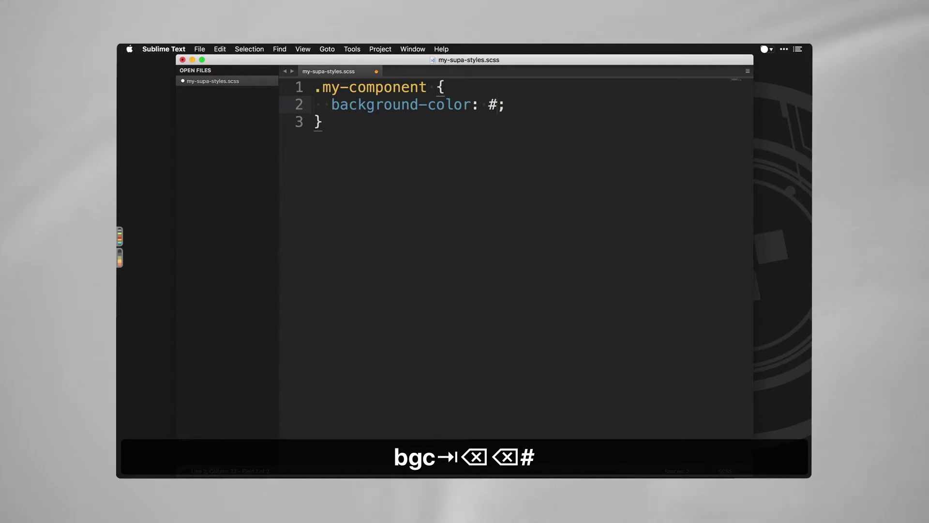
type("65a")
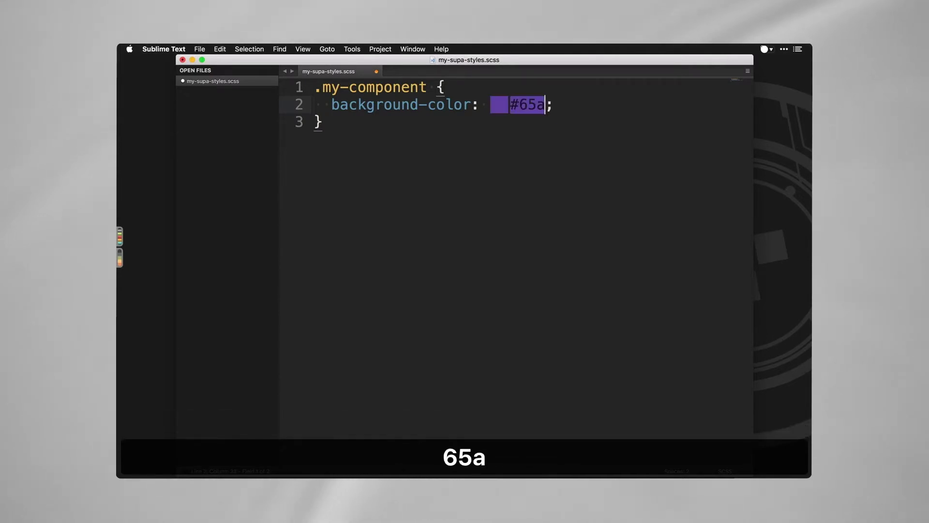
type("dc?????")
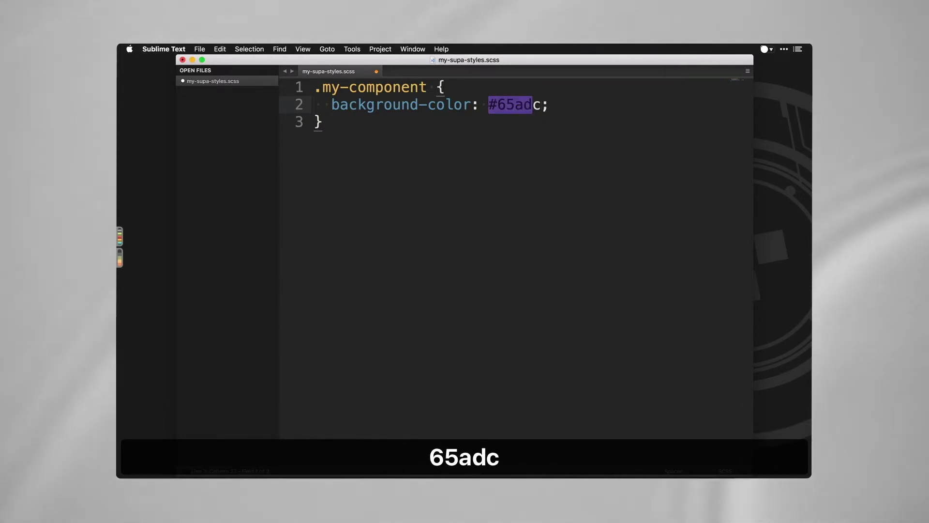
type("???")
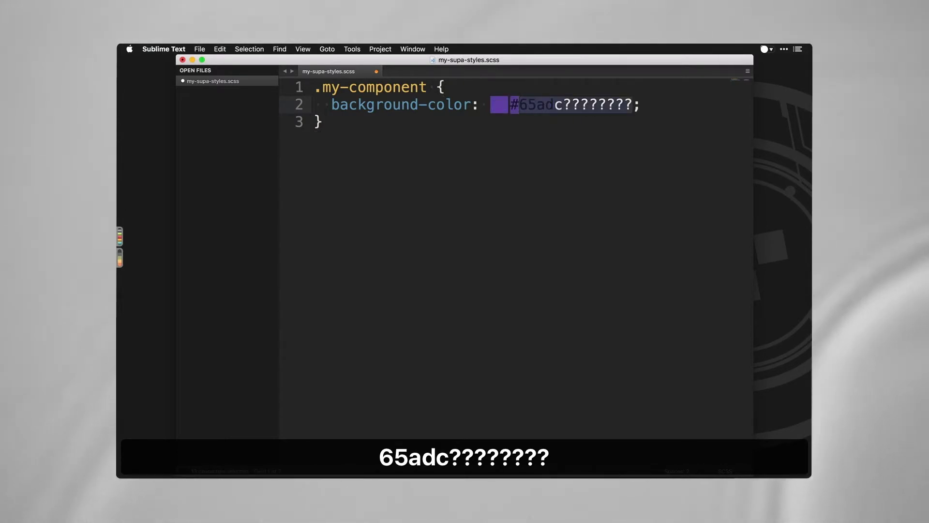
key("BackSpace")
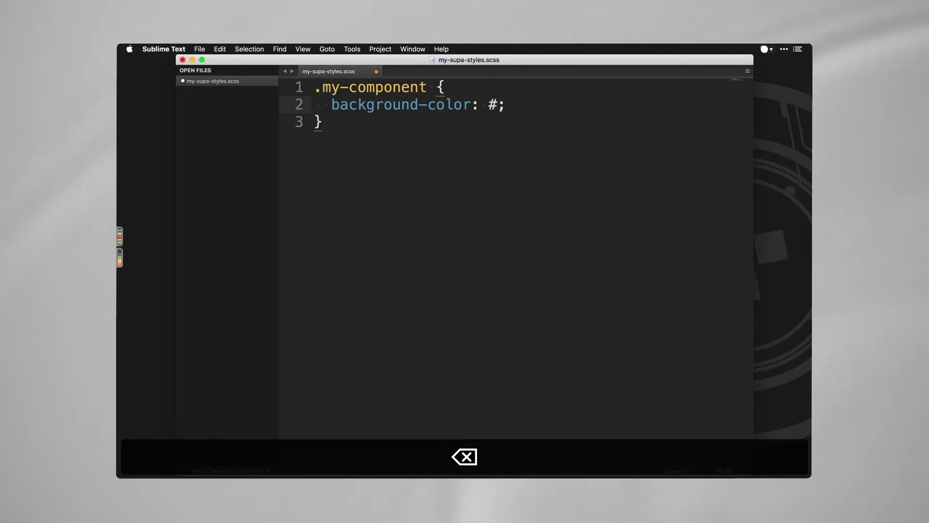
key("BackSpace")
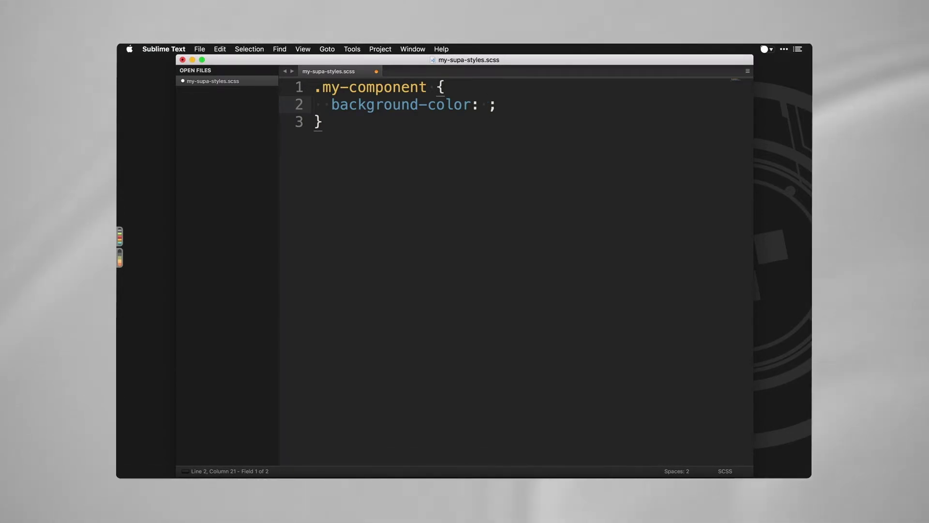
Step: Insert #4F434F from the docked color palette as the background-color value
left_click(126, 258)
type("#4F434F")
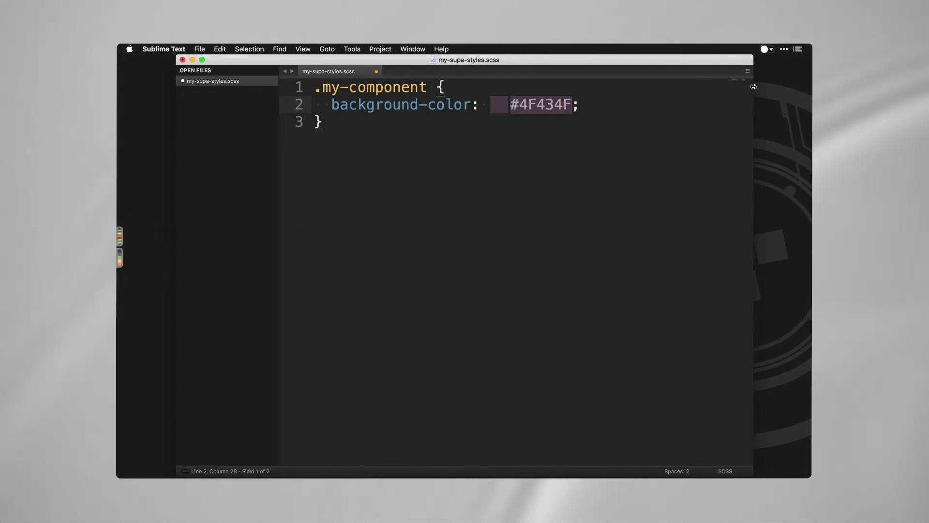
Step: Examine the color picker's available code formats and the list of saved palettes
left_click(768, 49)
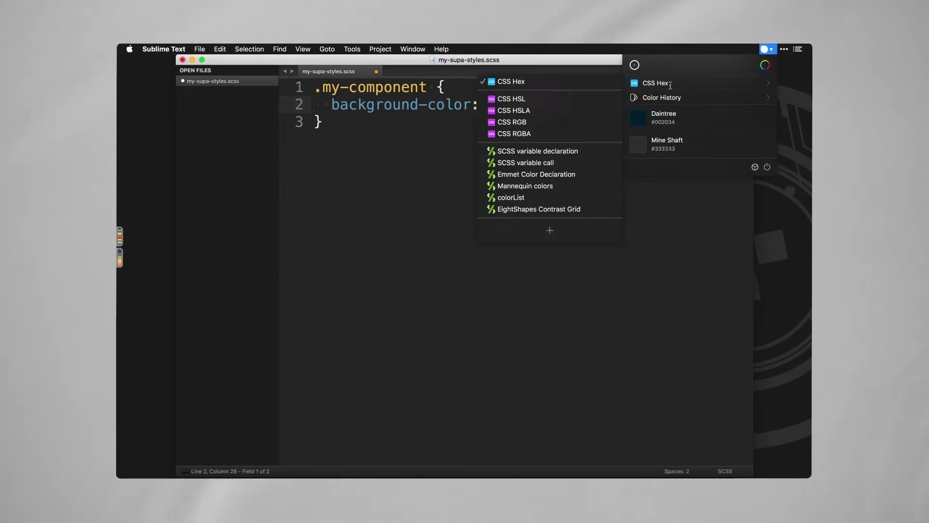
mouse_move(661, 97)
scroll(530, 248, "down", 10)
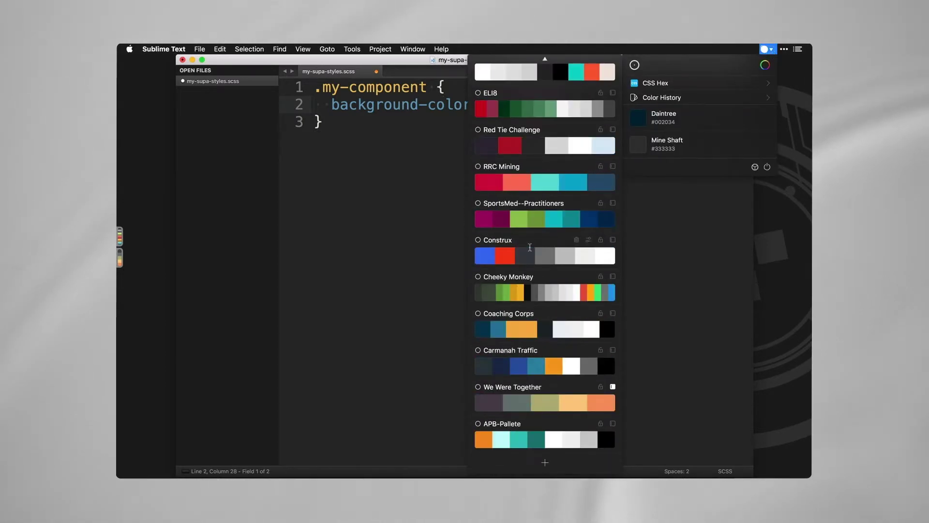
scroll(549, 177, "up", 8)
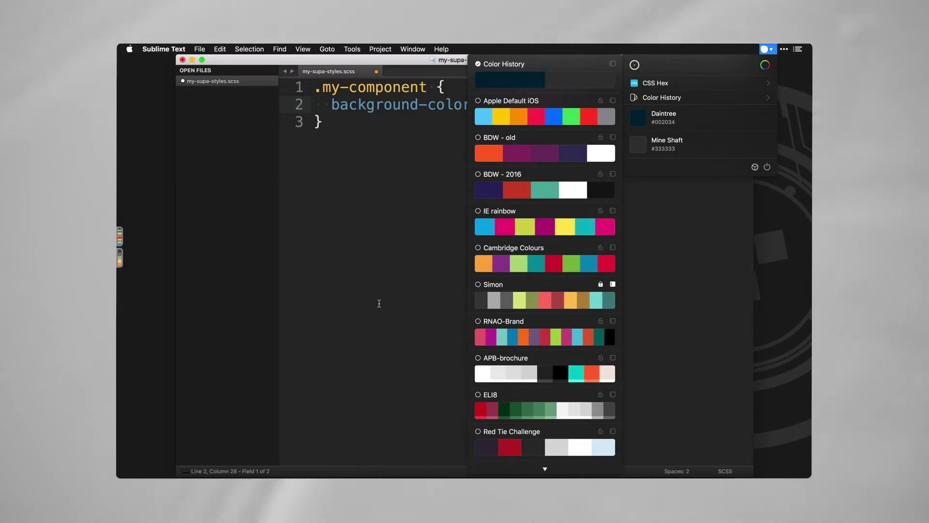
left_click(506, 300)
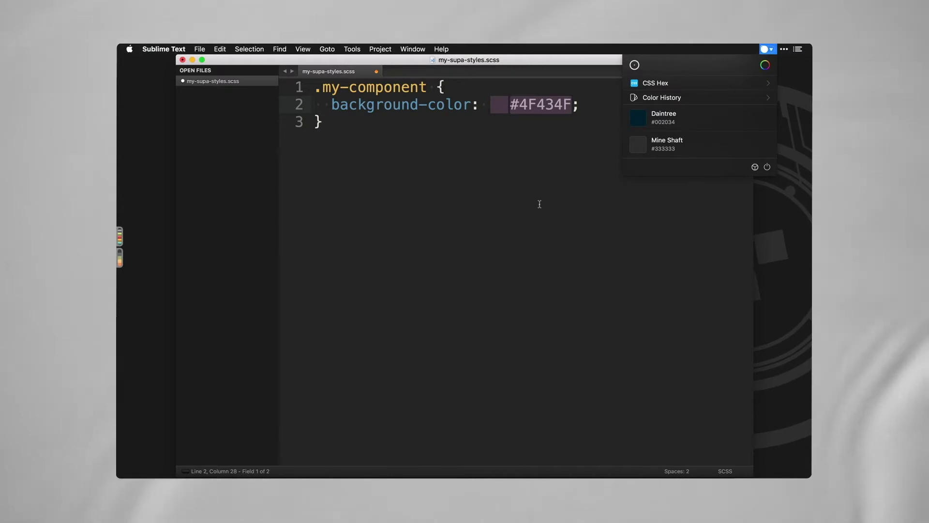
key("Escape")
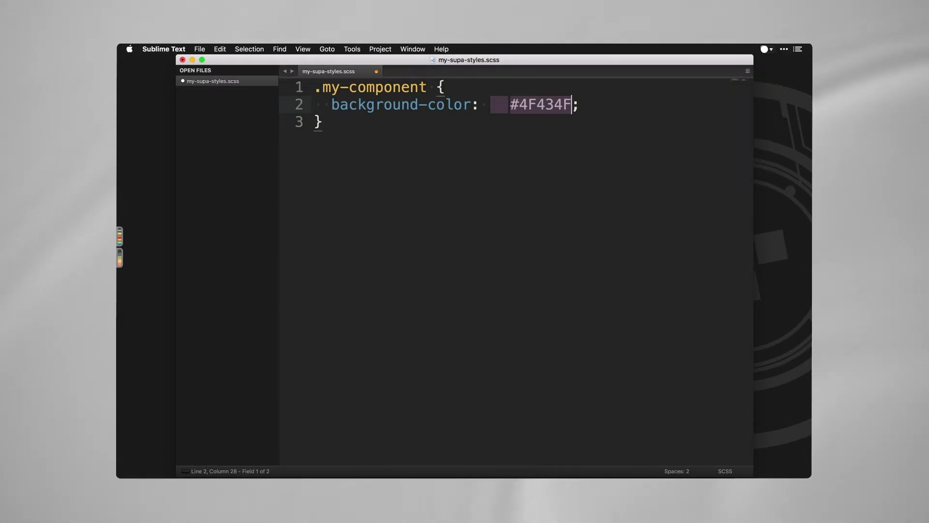
Step: Switch to Chrome and look over the Powerful Features section of the Sip for Mac website
mouse_move(552, 465)
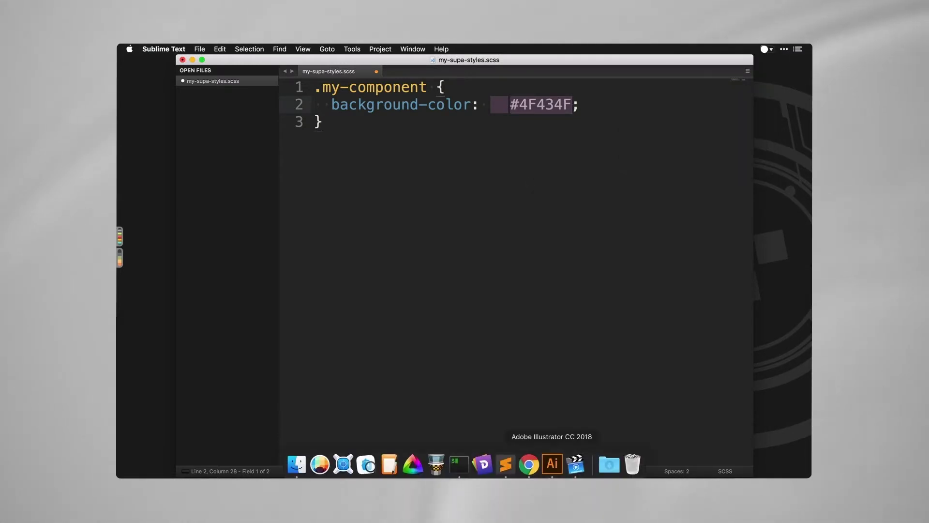
left_click(529, 464)
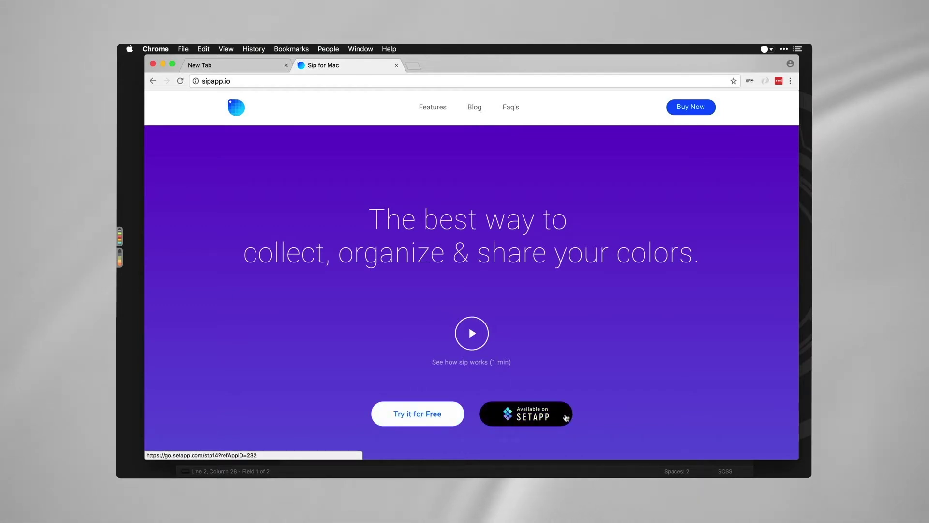
scroll(566, 417, "down", 10)
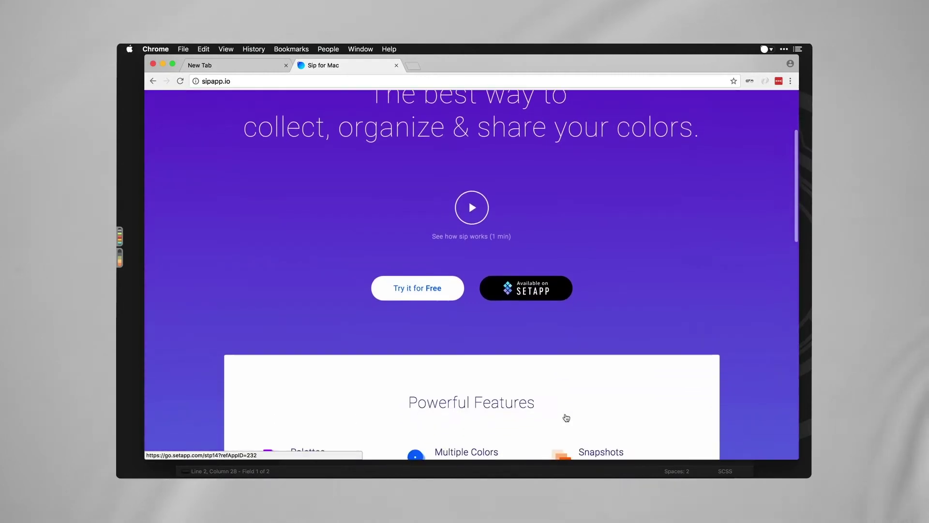
scroll(566, 417, "up", 2)
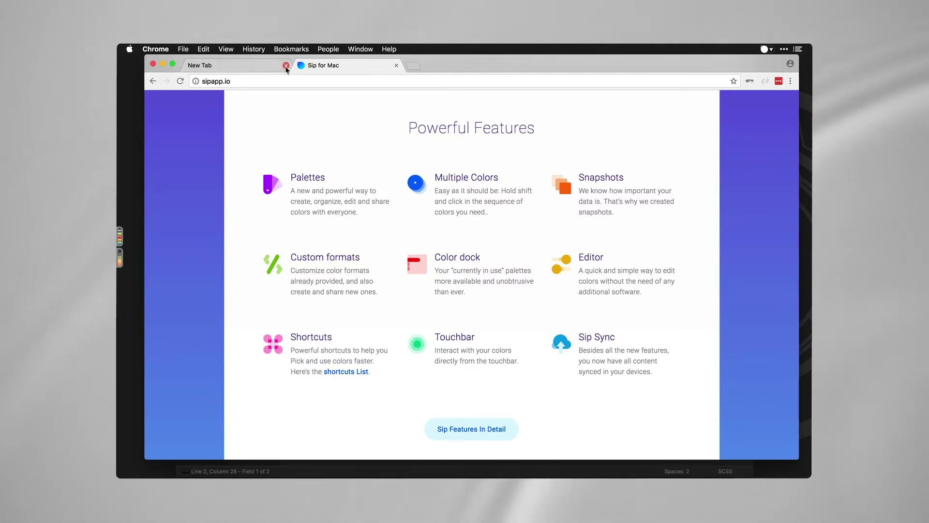
Step: Sample #353432 from the Herr Von Muellerhoff card on the New Tab page and check the color history
left_click(232, 65)
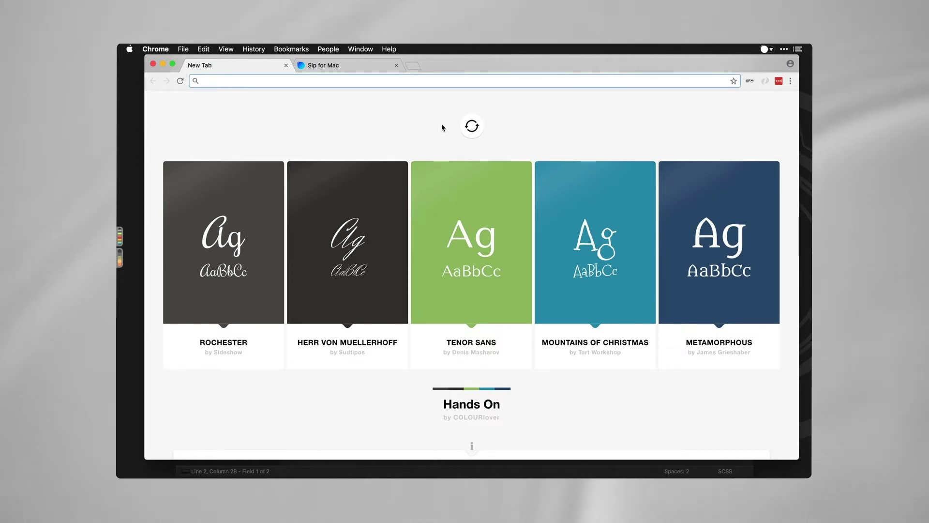
left_click(764, 49)
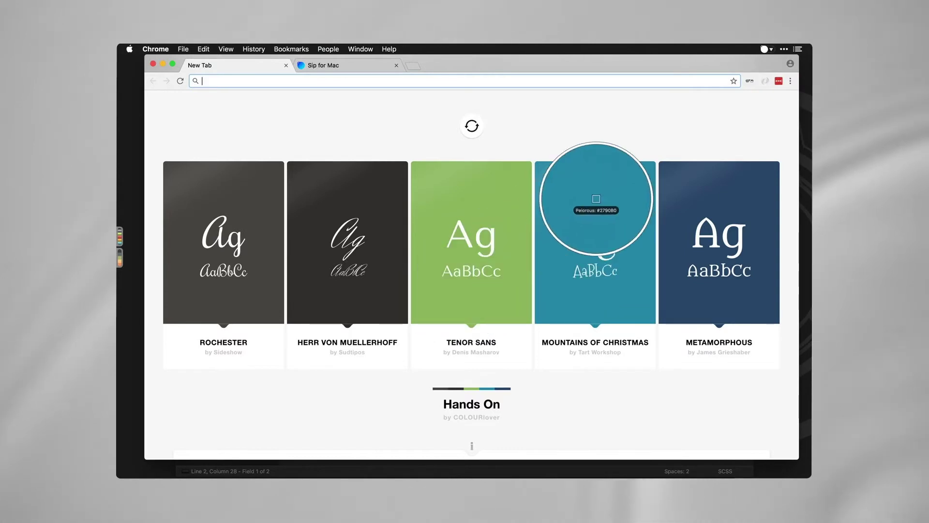
left_click(612, 148)
mouse_move(532, 207)
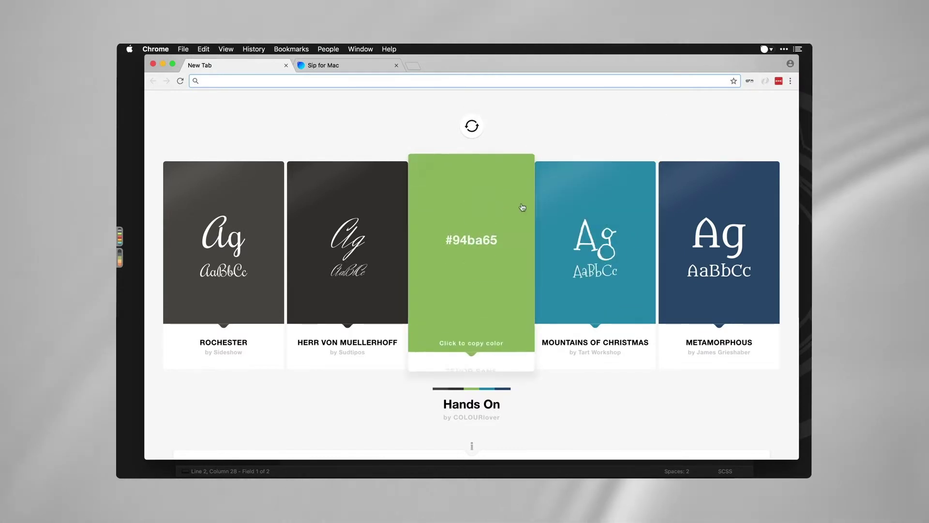
mouse_move(551, 160)
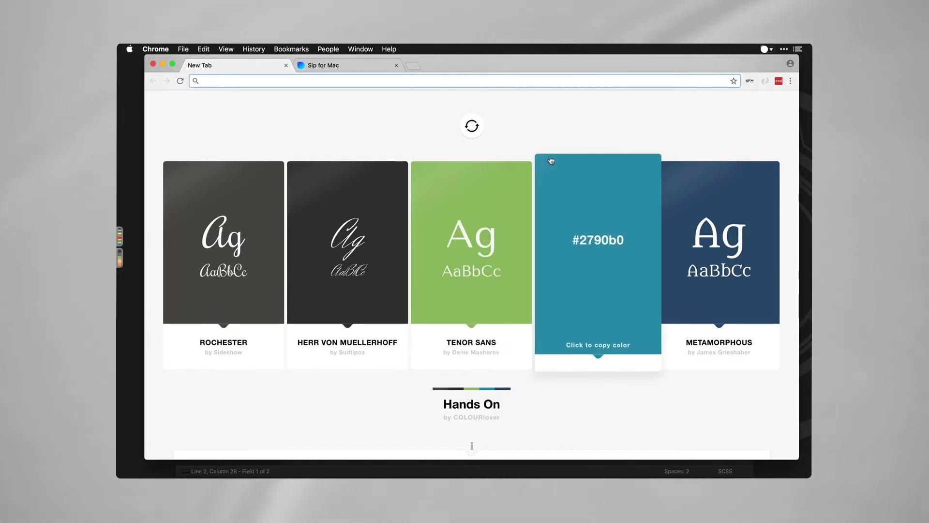
key("super+shift+p")
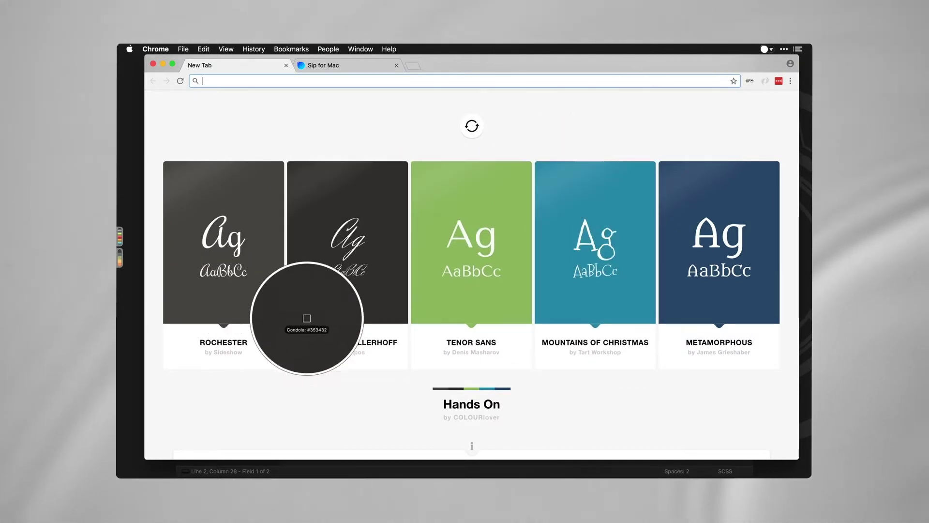
left_click(336, 311)
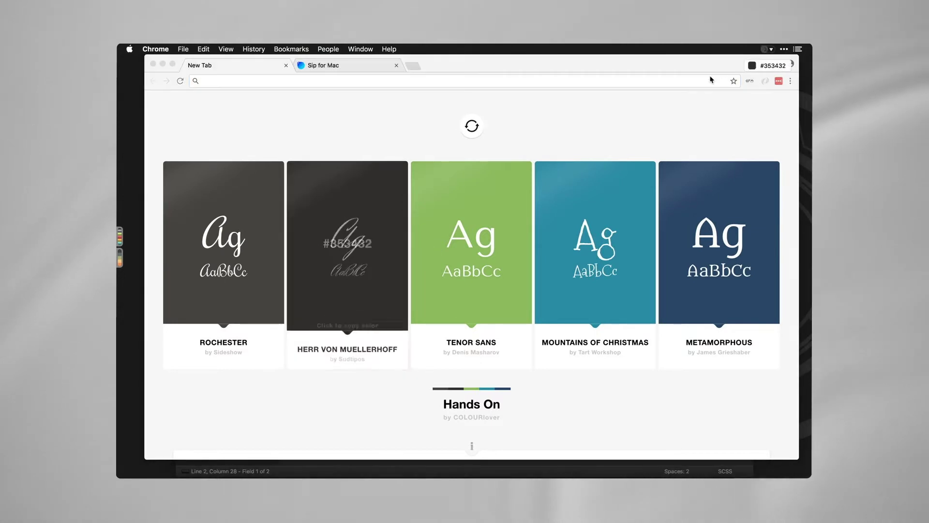
left_click(771, 50)
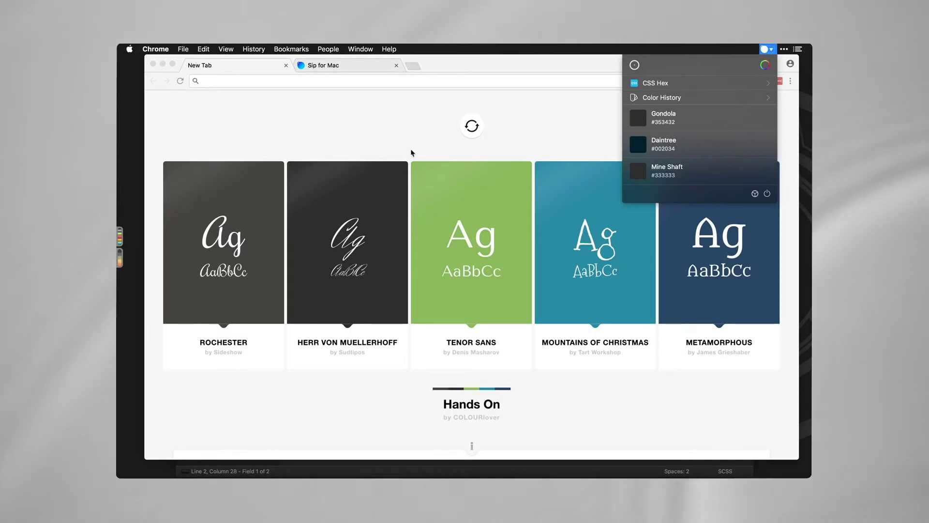
left_click(378, 140)
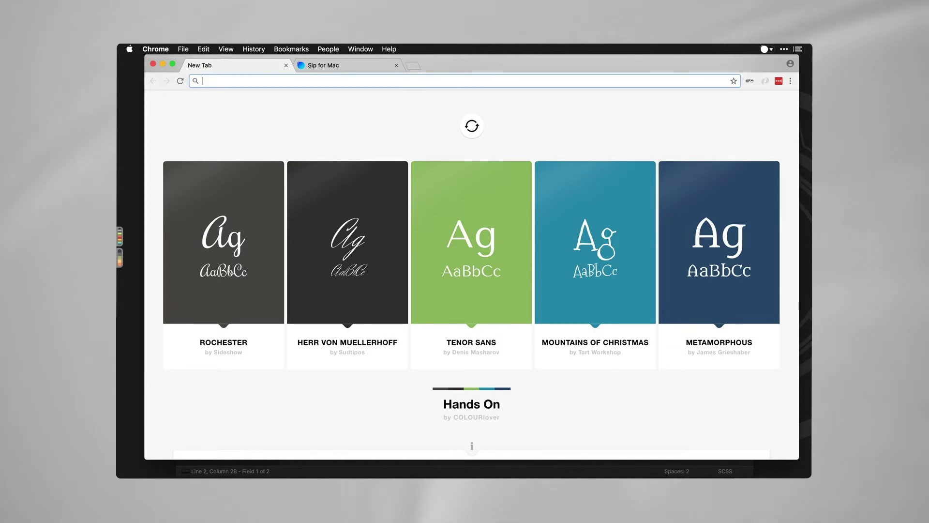
Step: Sample the five font cards' colors together into a new palette and name it Hands On
key("super+shift+p")
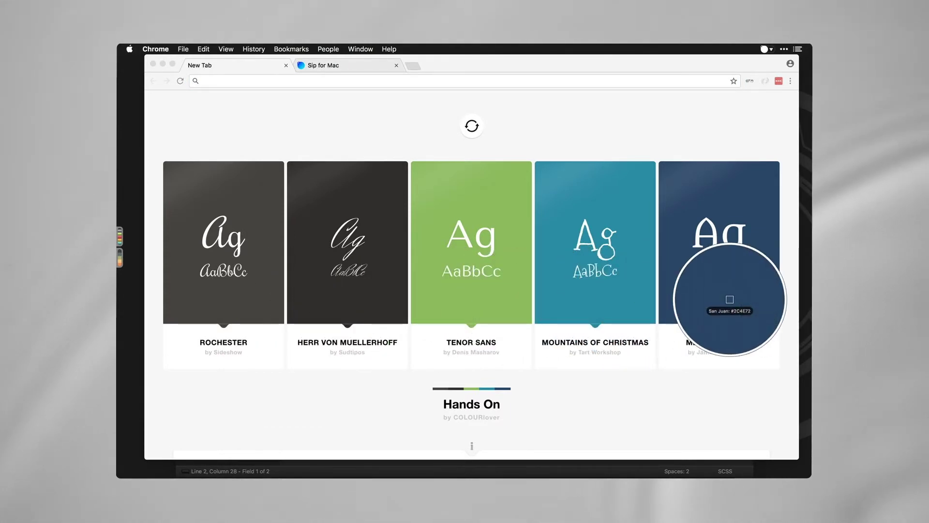
left_click(730, 299)
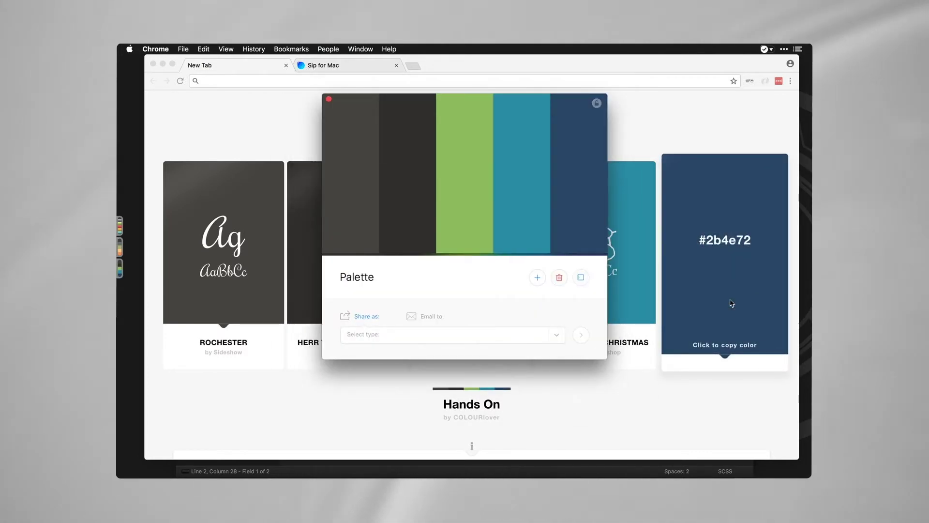
double_click(355, 276)
type("Han")
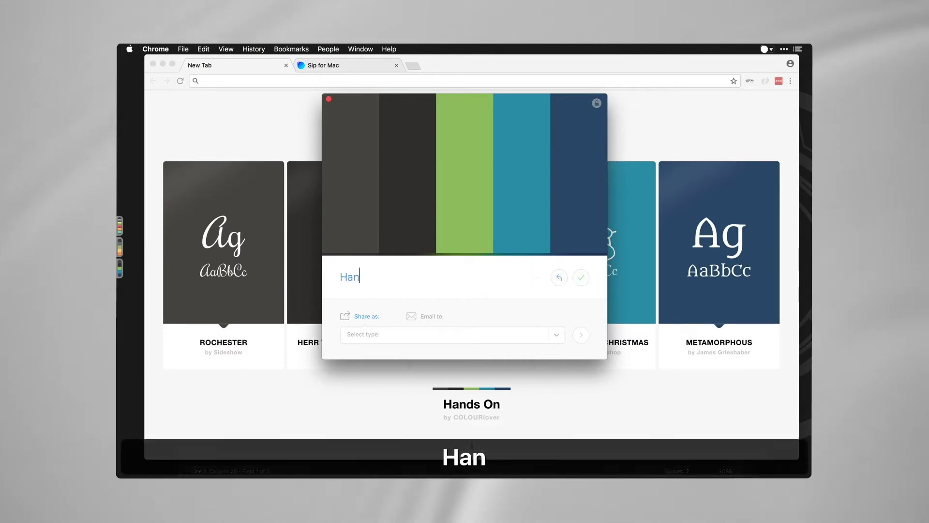
type("ds On")
key("Return")
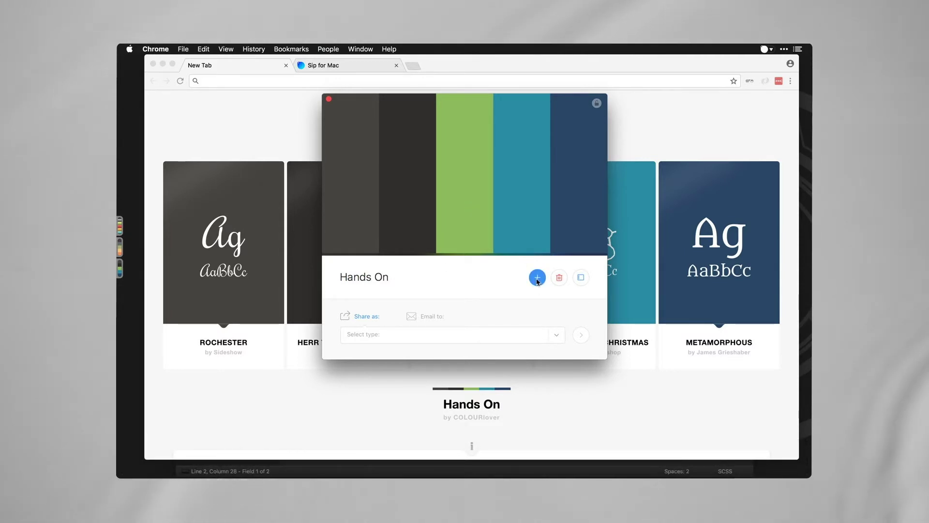
Step: Adjust the palette's green to saturation 93 and brightness 92, and add it as a new color beside the original
left_click(471, 218)
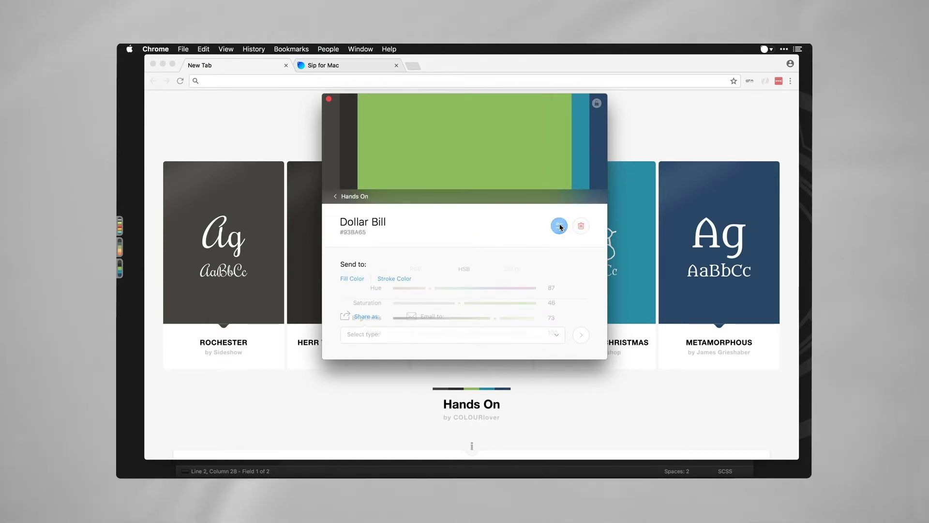
left_click_drag(459, 303, 519, 318)
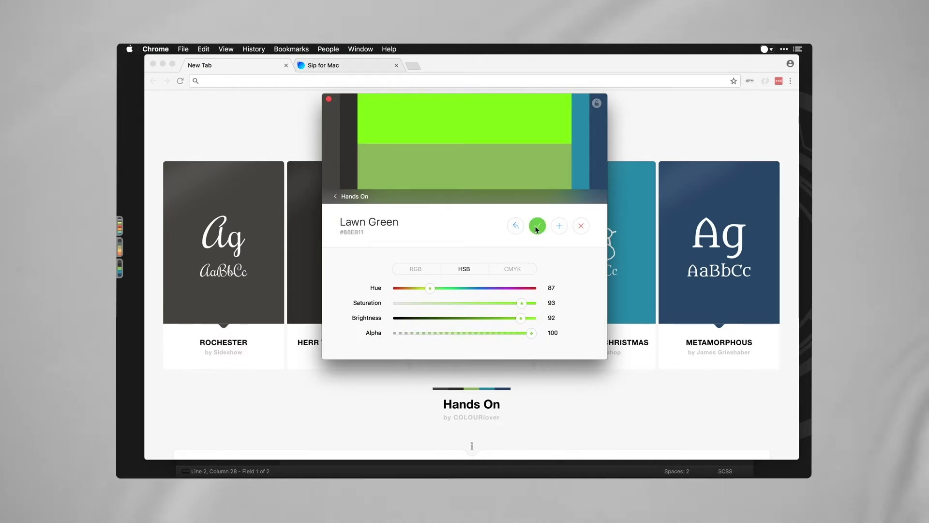
left_click(560, 227)
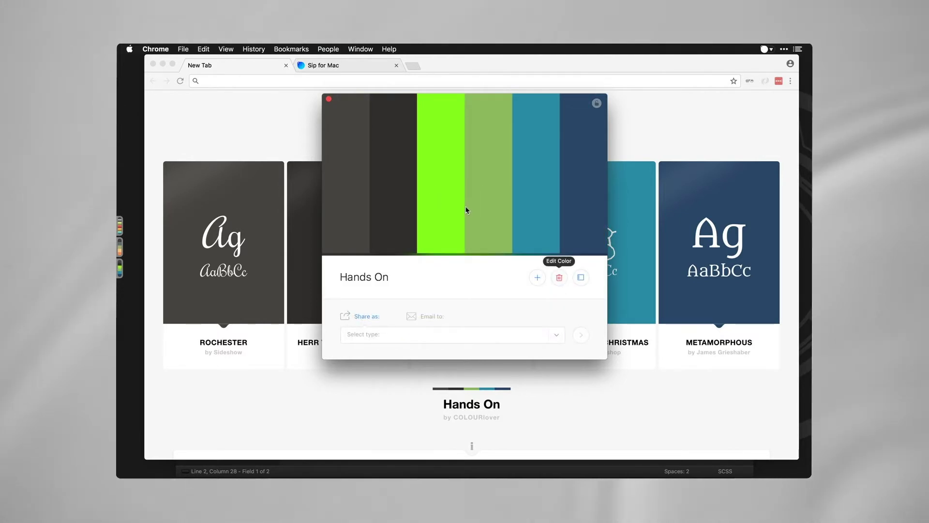
Step: Reorder the Hands On palette so the Lawn Green swatch sits between the original green and the teal
left_click(429, 190)
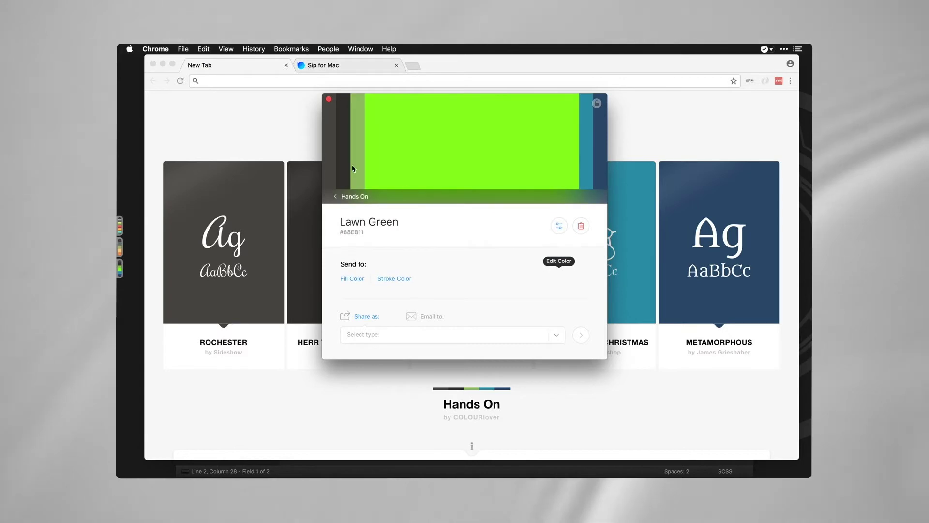
left_click(367, 163)
left_click(451, 156)
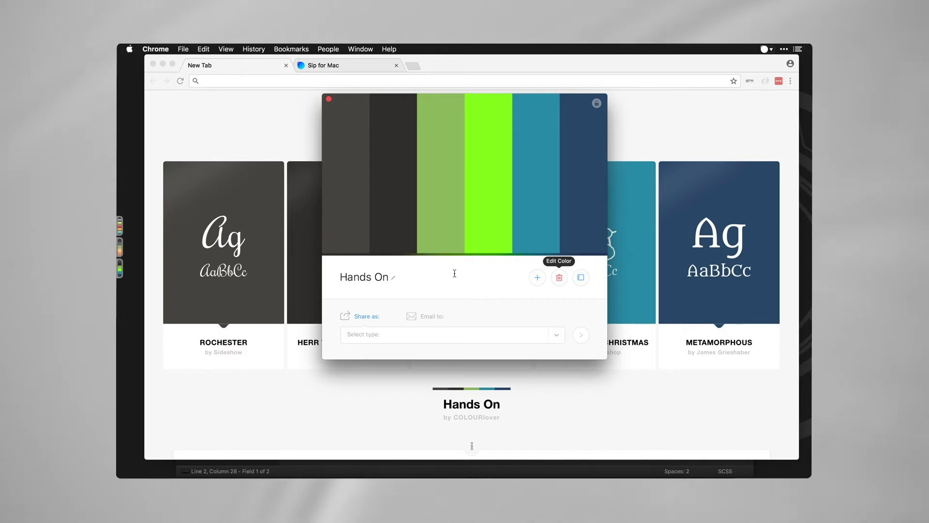
Step: Export the Hands On palette as a Sip Palette file, Hands On.sippalette, to the Desktop and close the palette editor
left_click(557, 338)
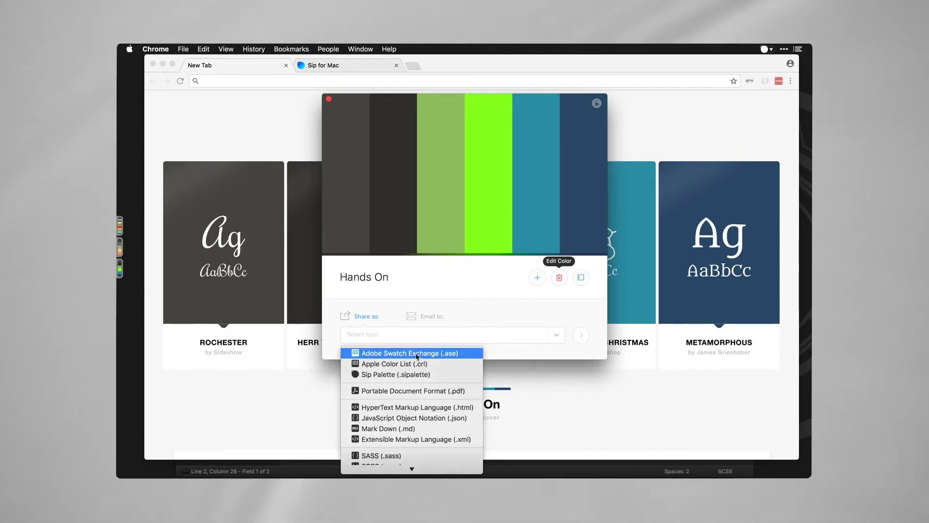
scroll(401, 392, "down", 3)
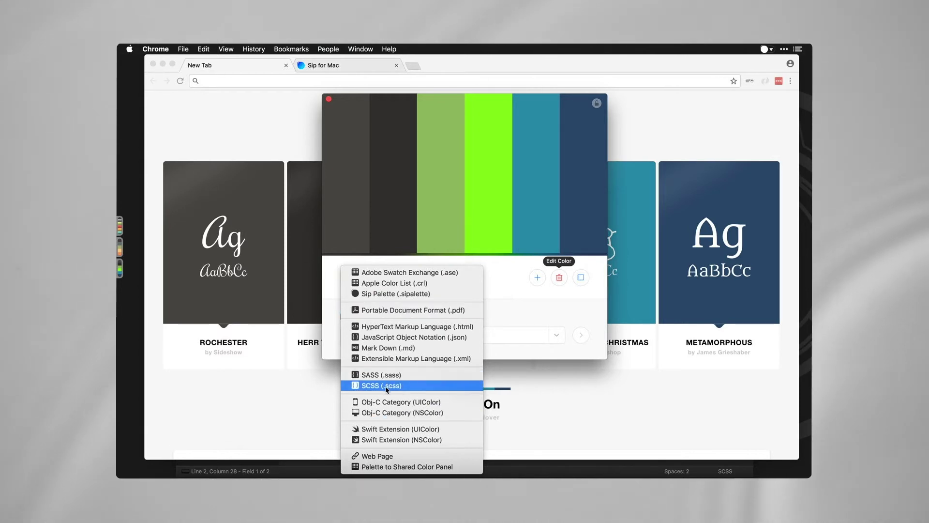
left_click(393, 293)
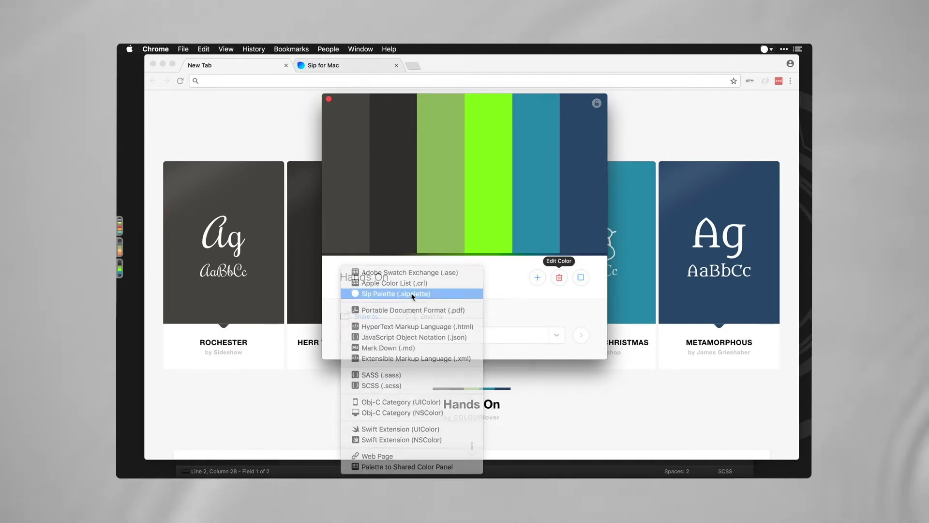
left_click(581, 334)
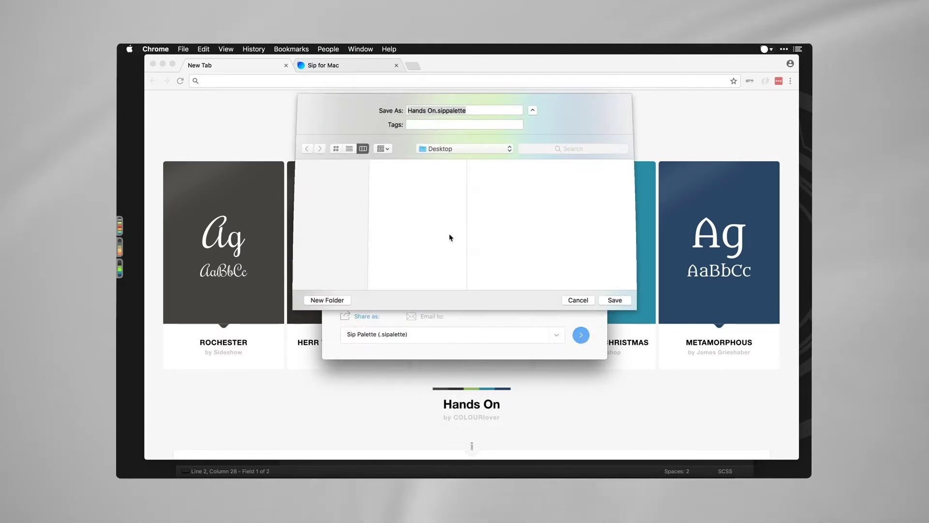
left_click(617, 297)
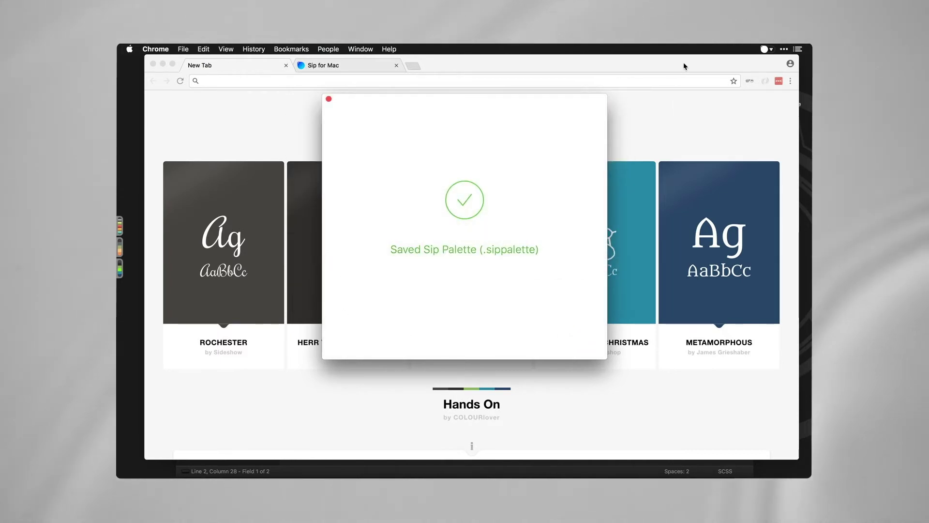
left_click(329, 100)
Step: Hide Chrome and import Hands On.sippalette from the desktop into Sip's color dock
key("super+h")
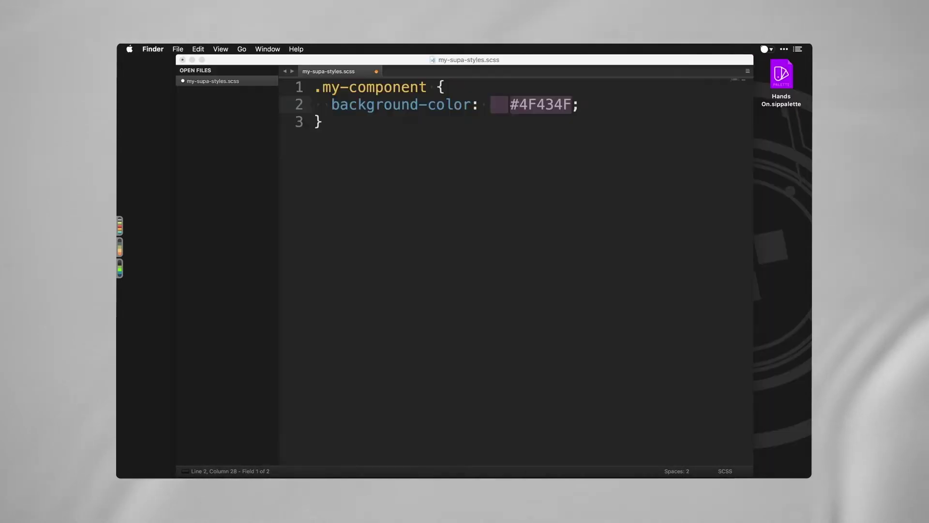
left_click(775, 91)
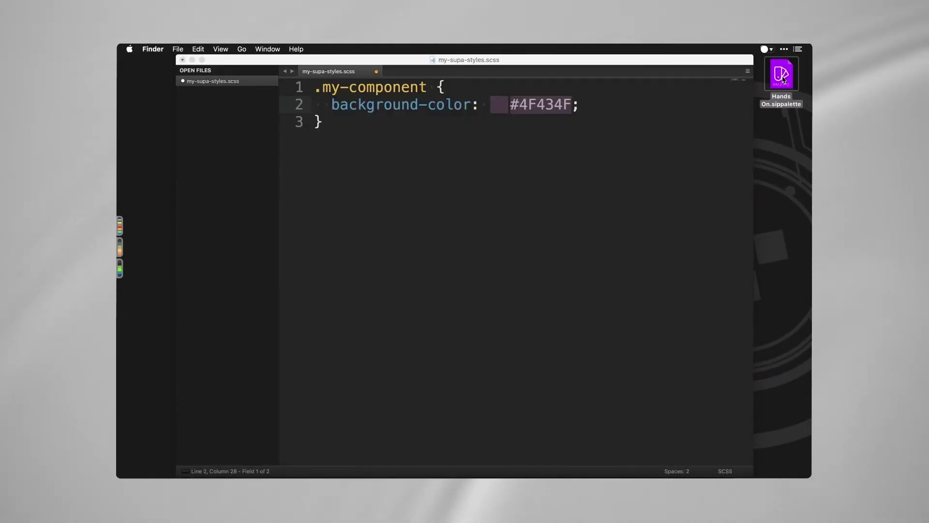
left_click_drag(784, 79, 122, 284)
mouse_move(118, 259)
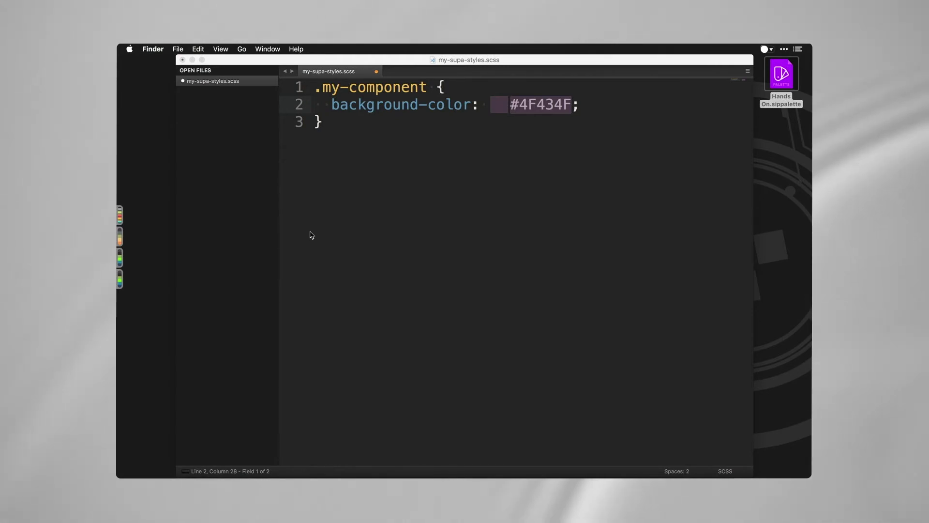
Step: Switch to Illustrator and fill the fist icon with the muted green #93BA65 from the Hands On (1) palette
key("super+Tab")
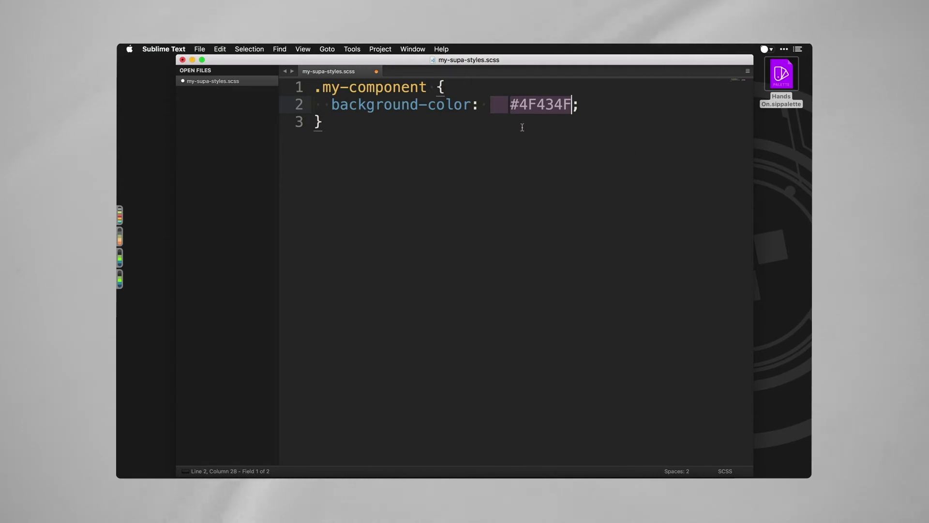
key("super+h")
mouse_move(458, 467)
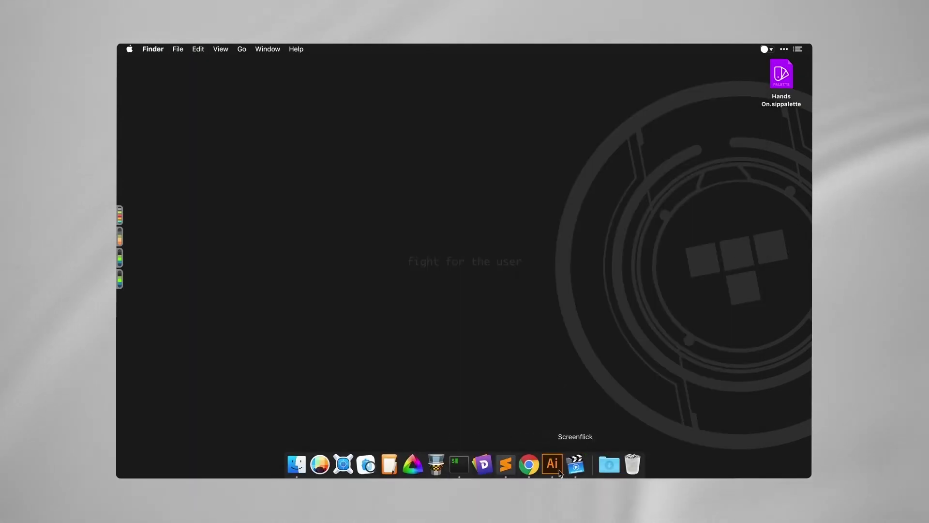
left_click(557, 467)
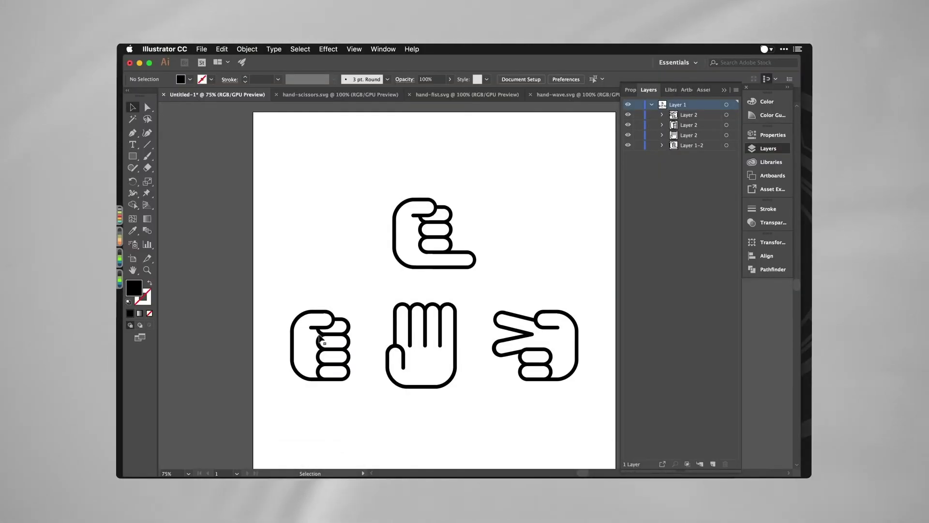
left_click(320, 339)
mouse_move(118, 278)
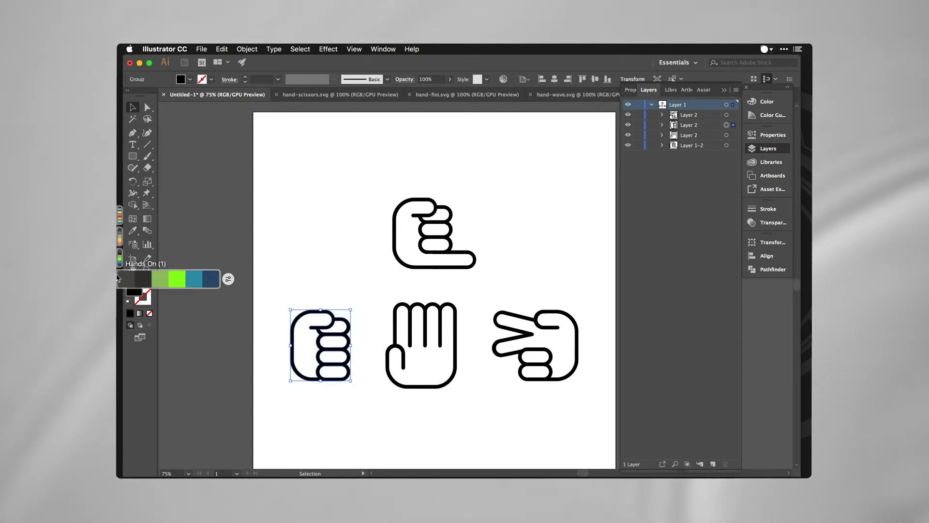
left_click(159, 283)
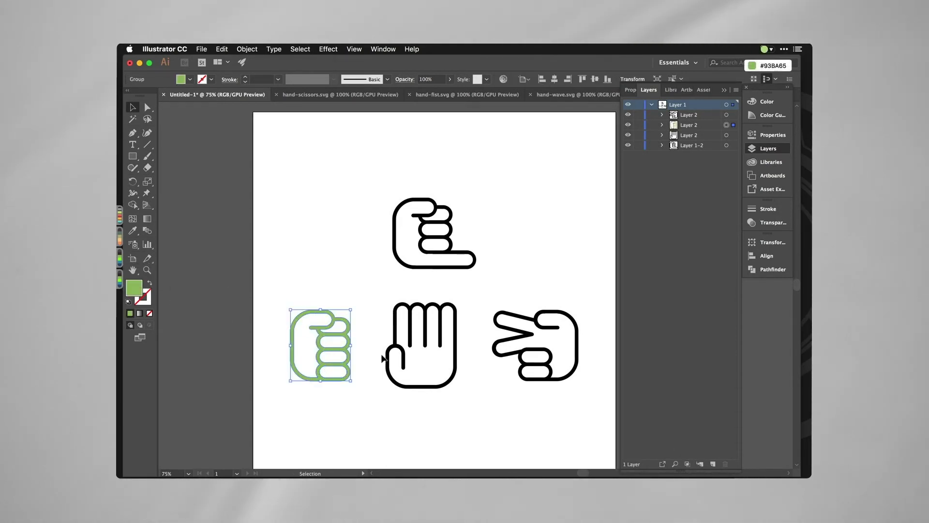
Step: Fill the open-hand icon with the Hands On (1) palette's teal and the scissors-hand icon with its dark blue #2C4E72
left_click(387, 358)
mouse_move(131, 278)
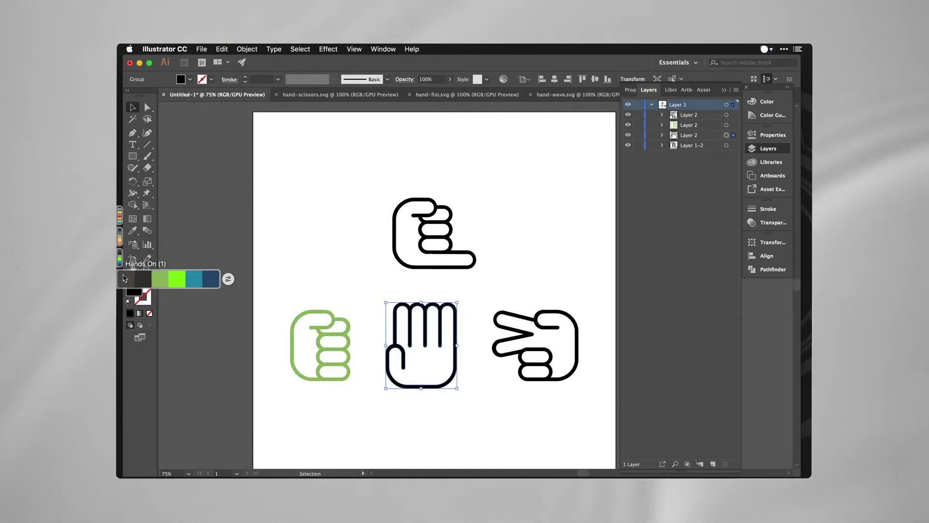
left_click(197, 283)
key("super")
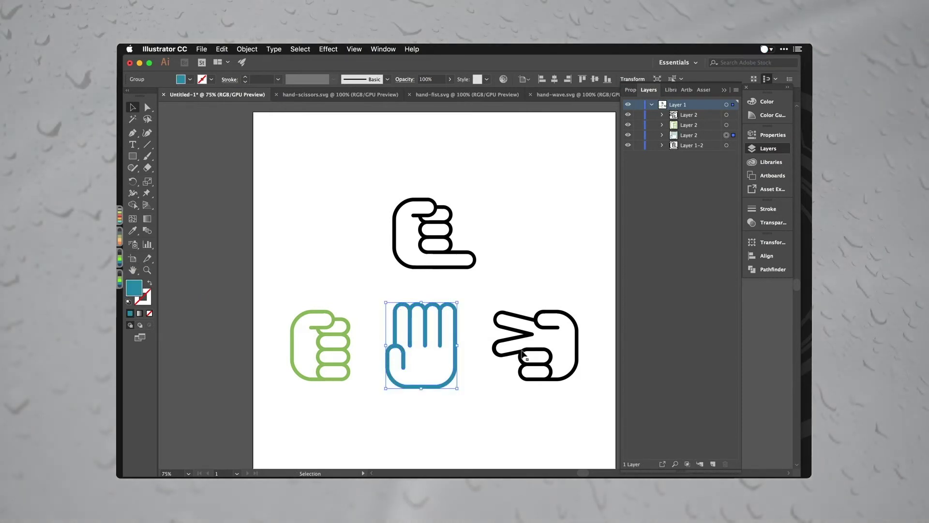
left_click(522, 354)
key("super")
left_click(211, 281)
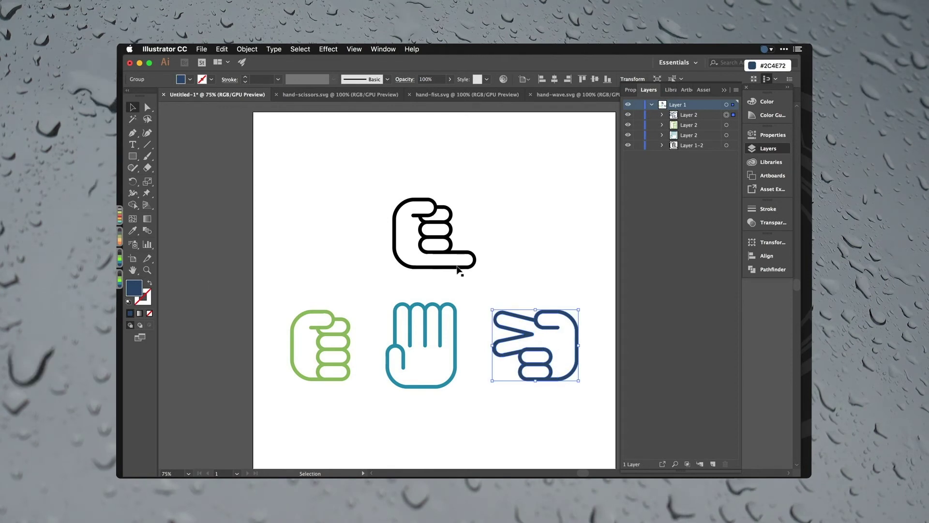
Step: Fill the upper pinky-hand icon with orange #FA9A60 from the second palette in the Sip dock and deselect it
left_click(459, 270)
key("super")
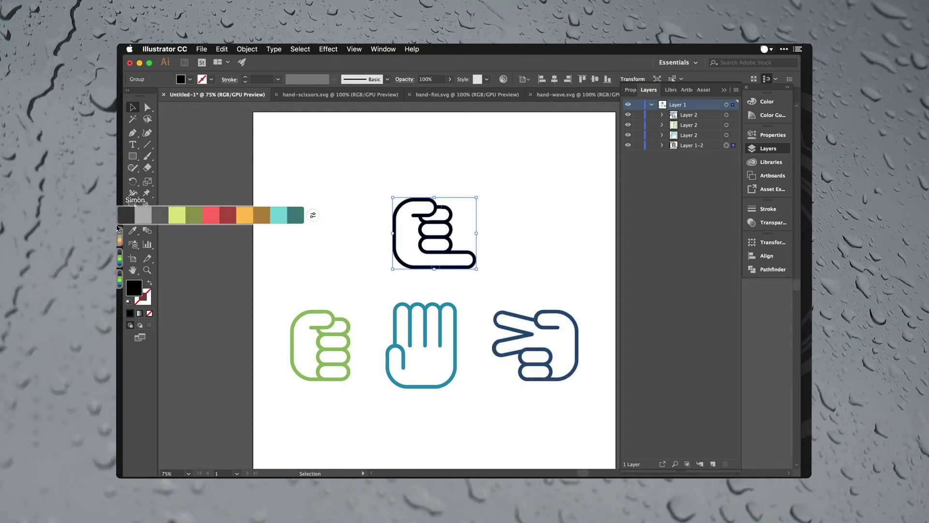
left_click(182, 236)
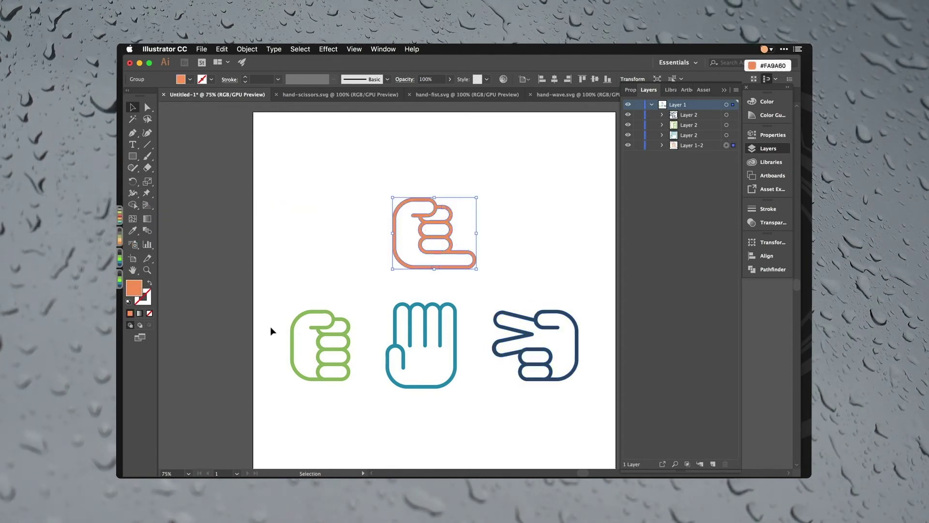
left_click(246, 296)
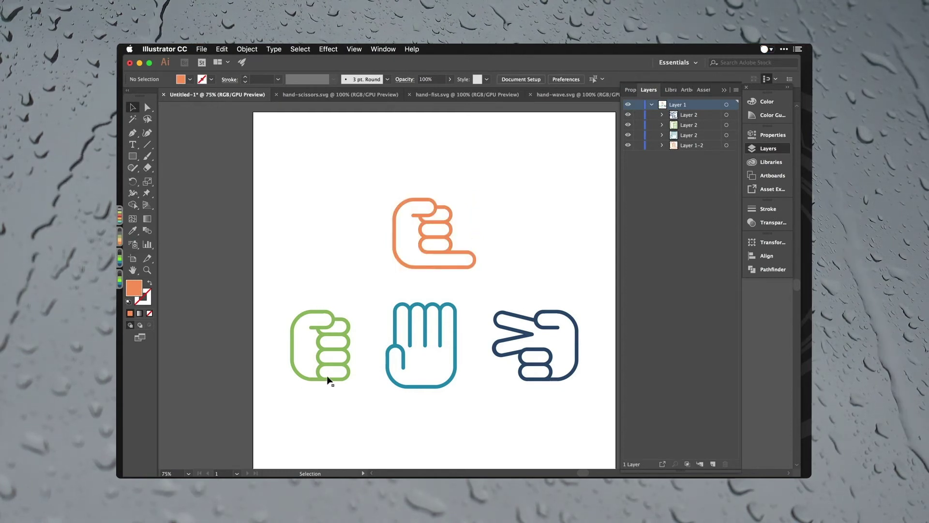
Step: Try the Hands On (1) palette's dark gray #4E4D4A as a stroke on the green fist icon, and undo it
left_click(328, 345)
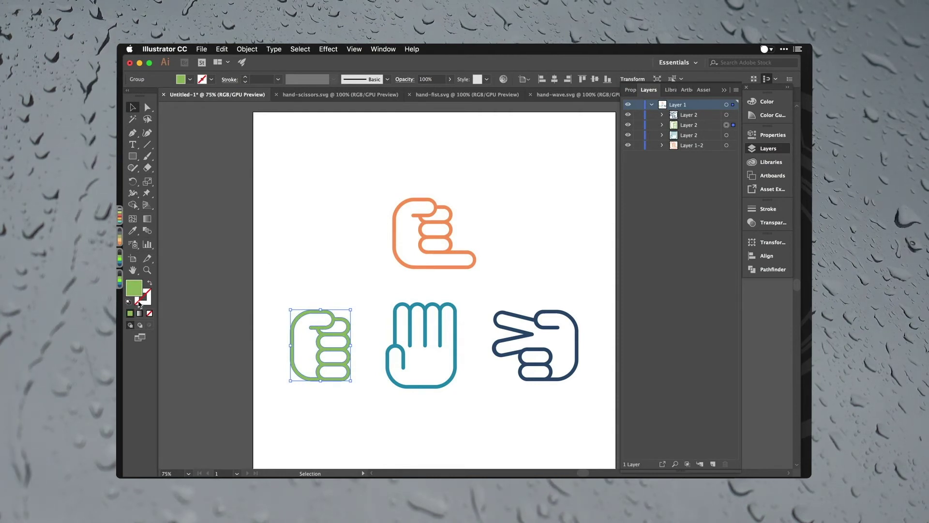
mouse_move(127, 283)
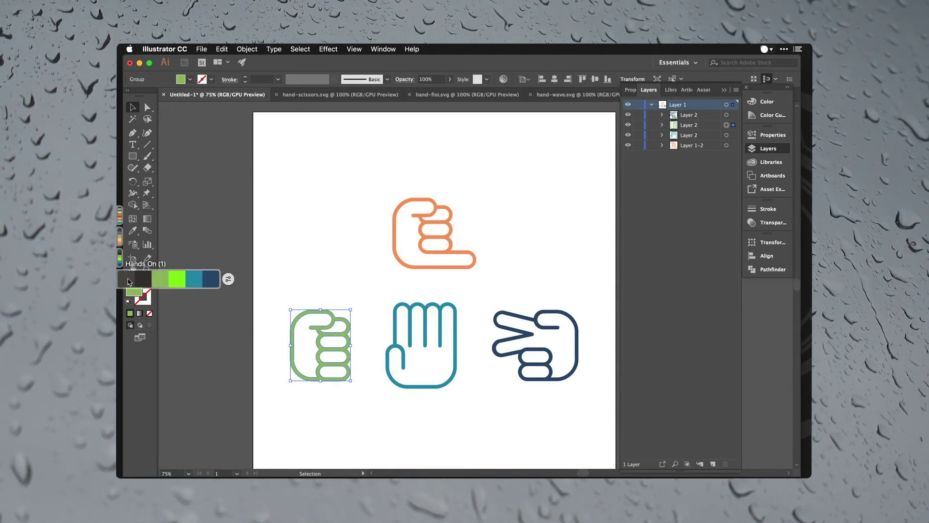
key("super+shift")
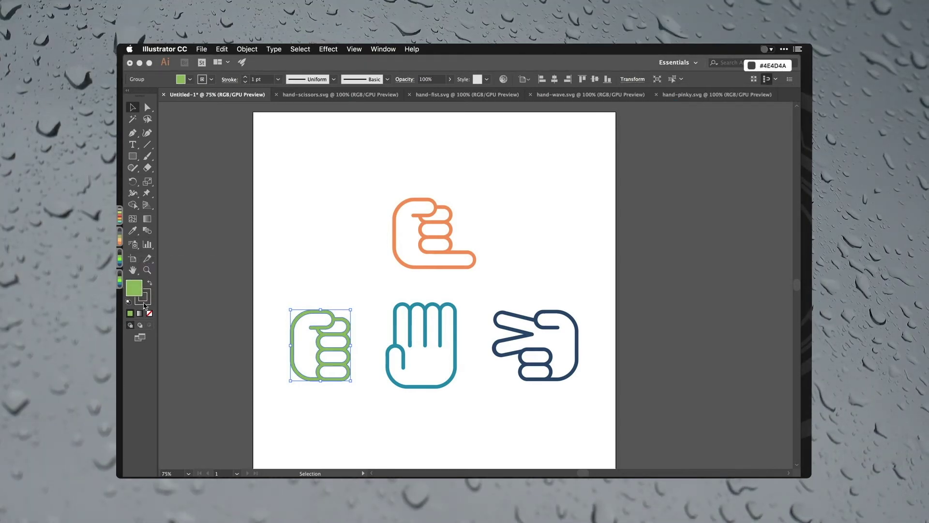
left_click(278, 357)
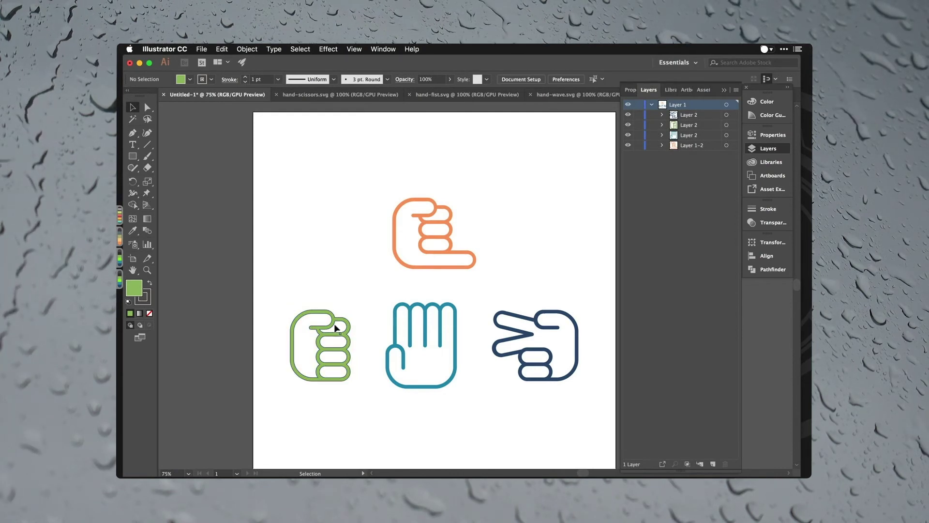
key("super+z")
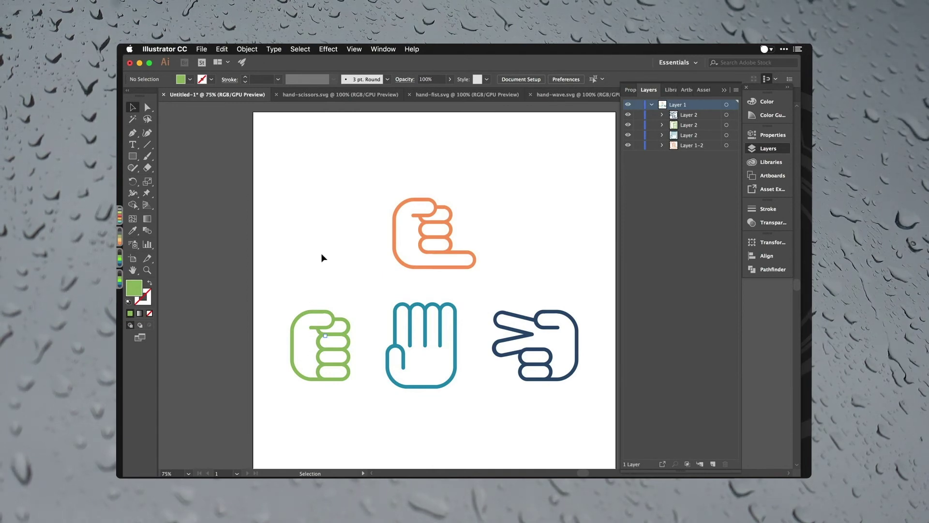
Step: Hide Illustrator, look through Sip's color formats and color history, and set the format to SCSS variable declaration
key("super+h")
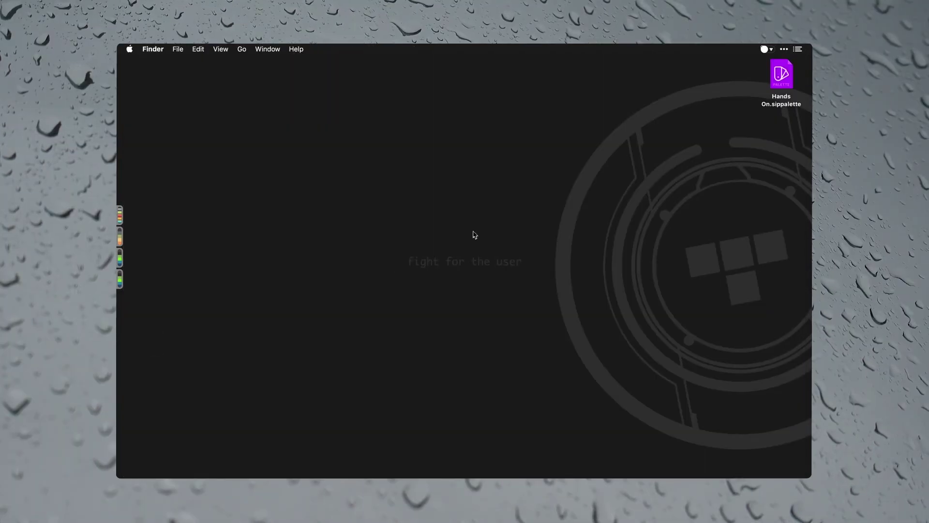
left_click(767, 49)
left_click(658, 85)
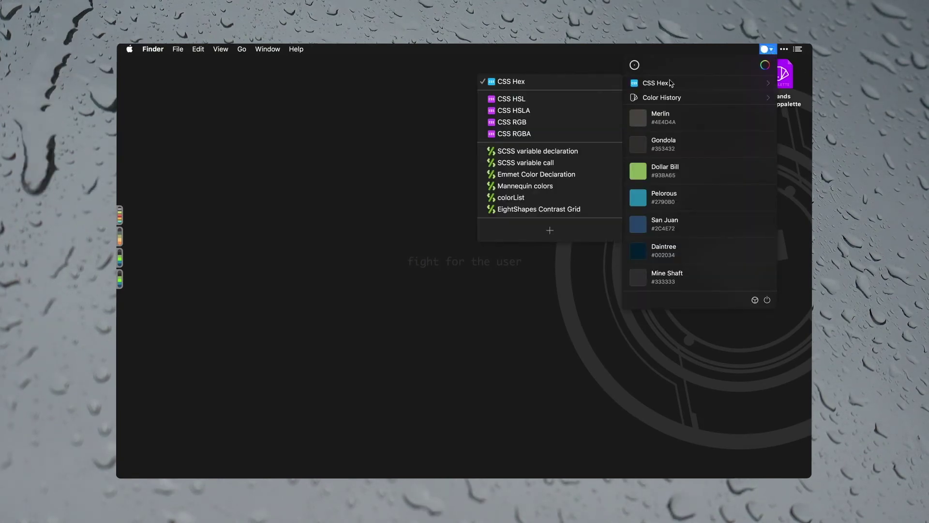
left_click(646, 98)
scroll(552, 211, "down", 3)
scroll(553, 211, "up", 1)
left_click(666, 86)
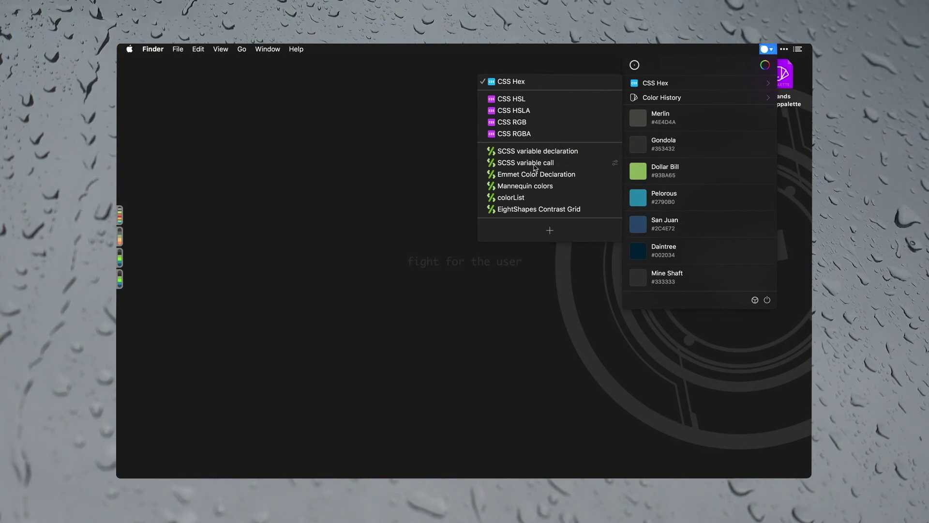
left_click(536, 151)
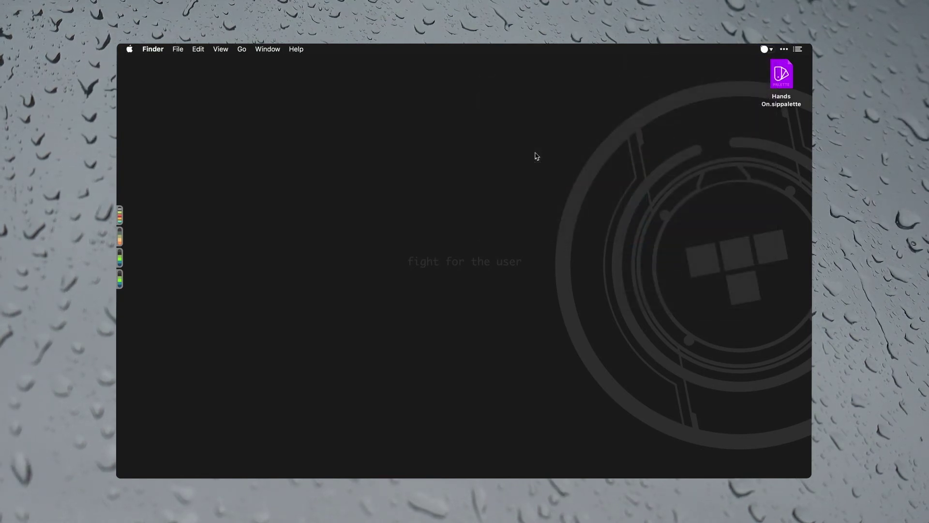
Step: In my-supa-styles.scss, add a first line above .my-component and insert the Lawn Green declaration from the Hands On (1) palette
left_click(508, 462)
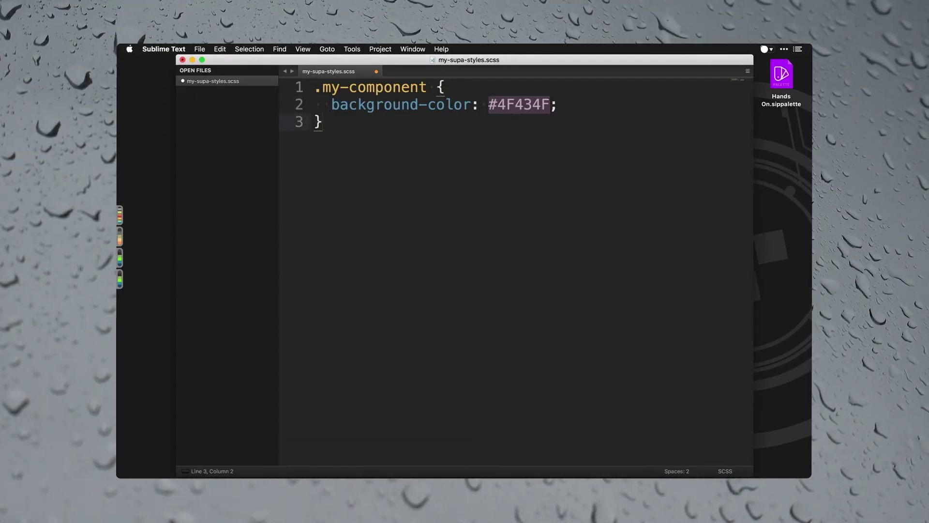
left_click(315, 87)
key("Return")
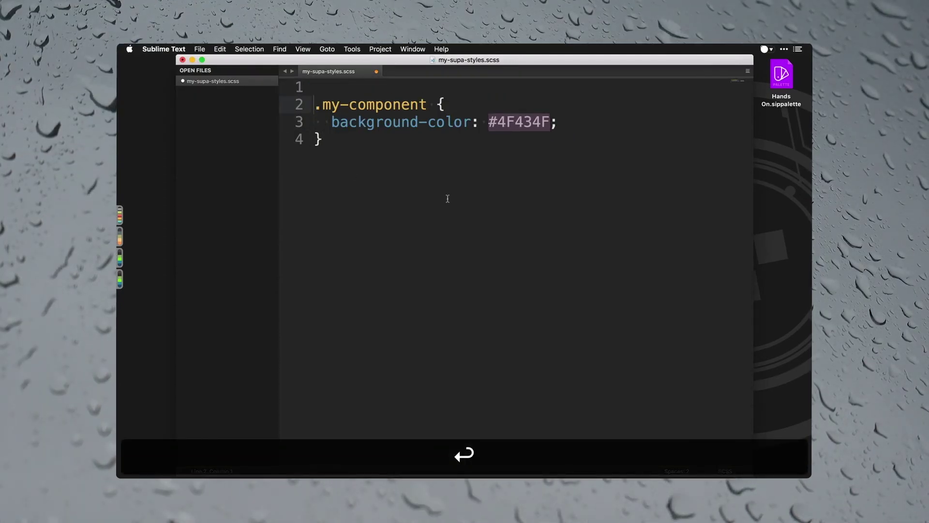
key("Up")
mouse_move(120, 261)
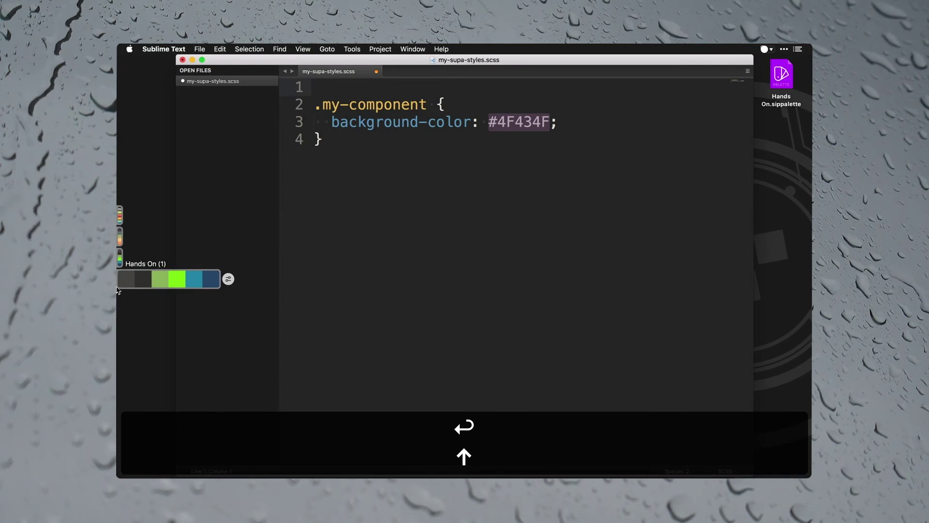
left_click(175, 281)
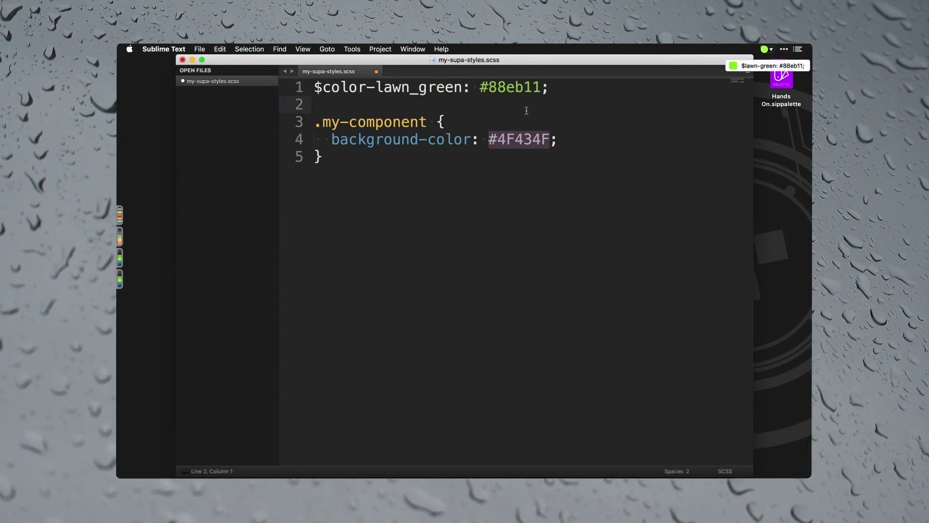
Step: Set Sip's format to SCSS variable call and replace #4F434F in .my-component's background-color with $color-lawn_green from the Hands On (1) palette
left_click(547, 142)
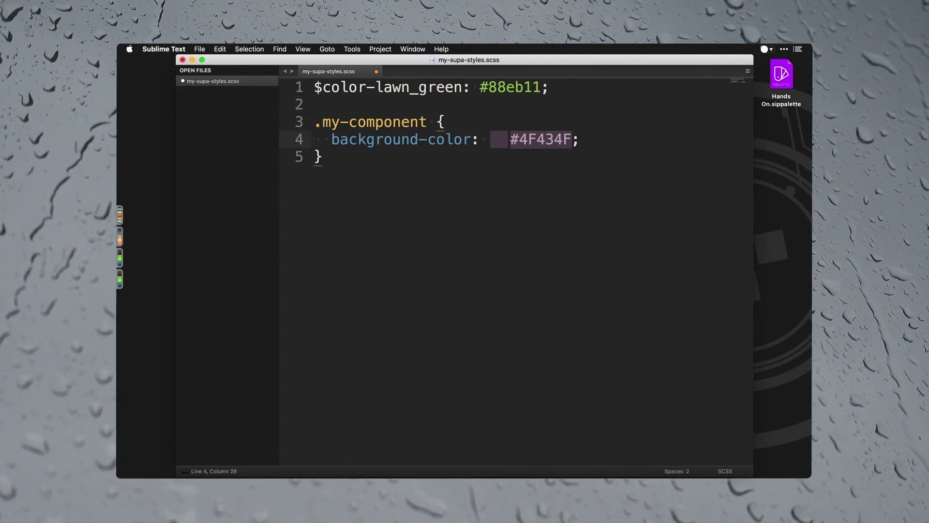
key("shift+Left")
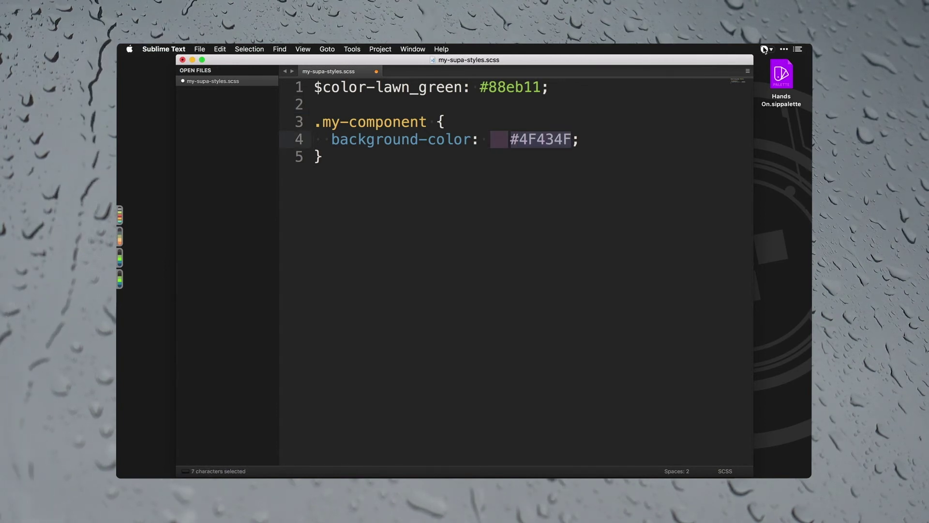
left_click(771, 49)
left_click(660, 85)
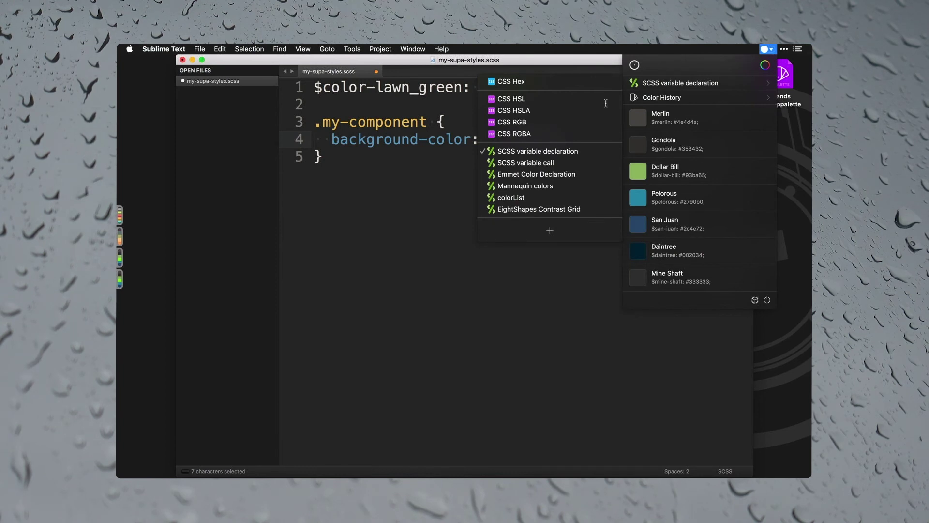
left_click(513, 162)
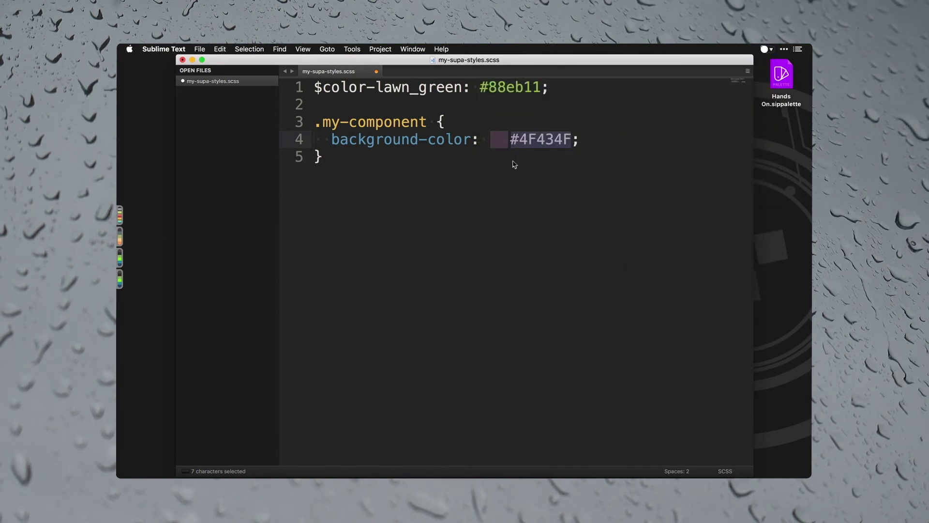
key("BackSpace")
mouse_move(139, 283)
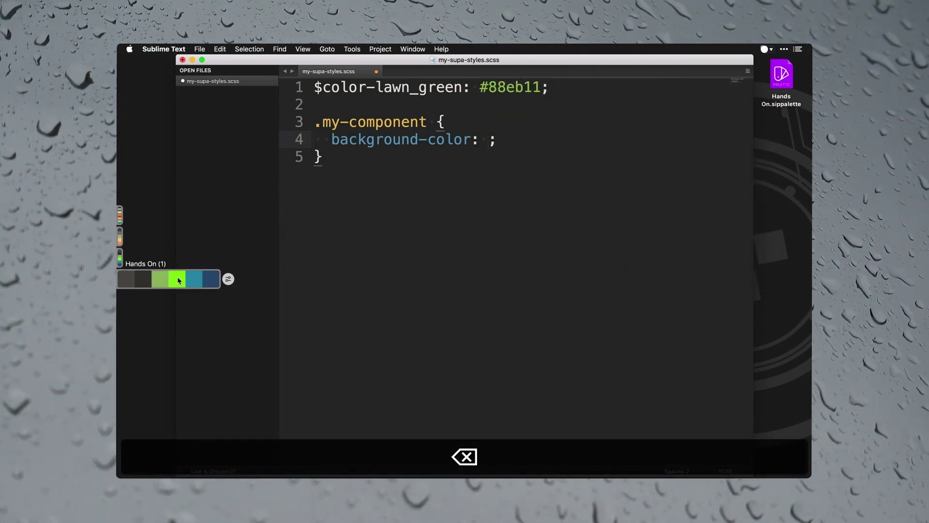
left_click(178, 279)
type("$color-lawn_green")
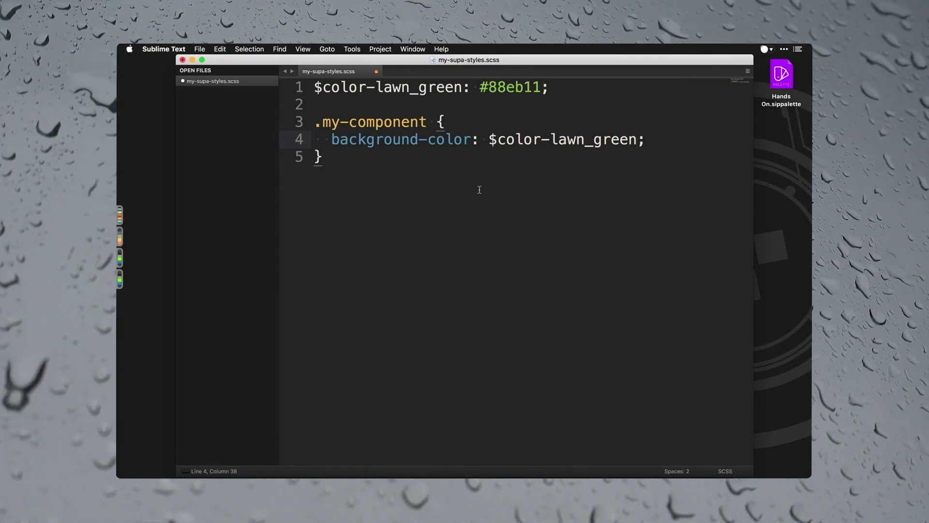
key("Down")
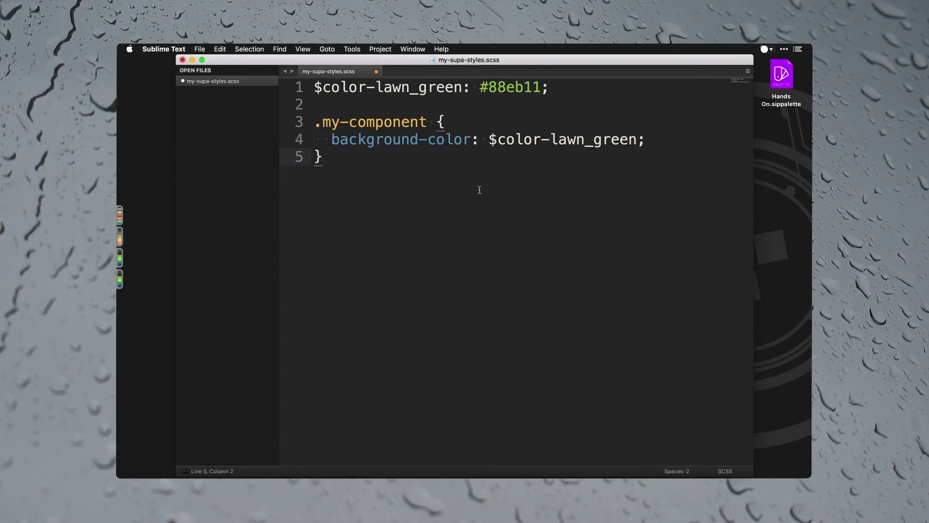
Step: Switch to Chrome, show the top of the Sip for Mac page, and start Sip's color picker over its purple header
key("super+Tab")
key("super+Tab")
key("super+Tab")
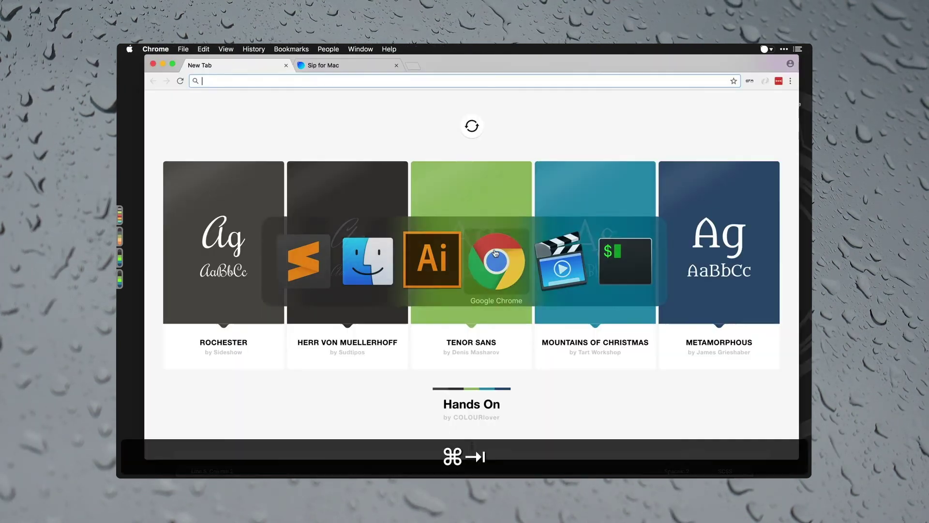
left_click(365, 63)
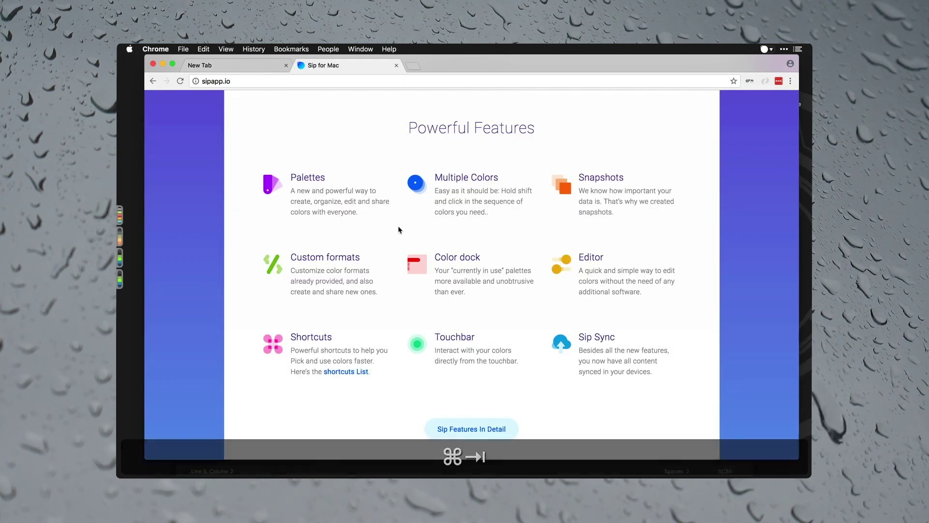
scroll(398, 224, "up", 10)
scroll(398, 224, "down", 1)
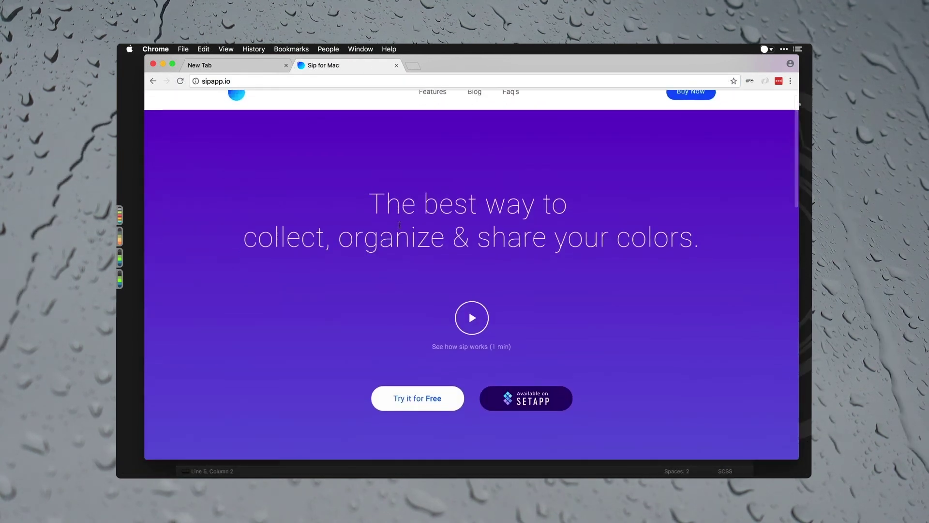
scroll(398, 224, "up", 1)
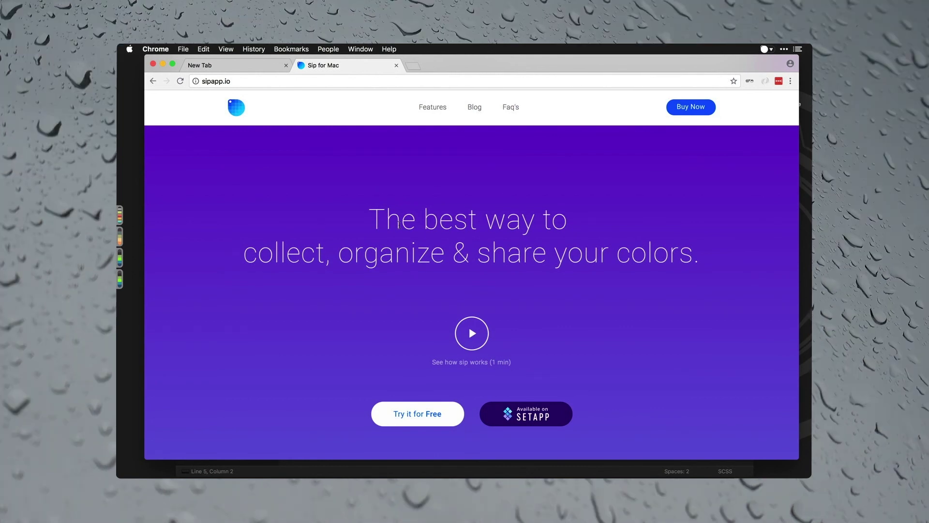
key("super+shift+p")
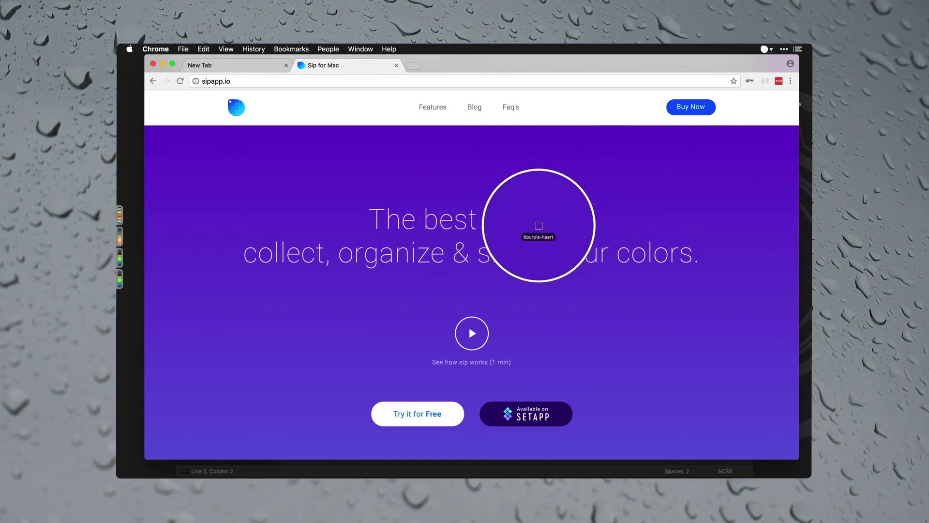